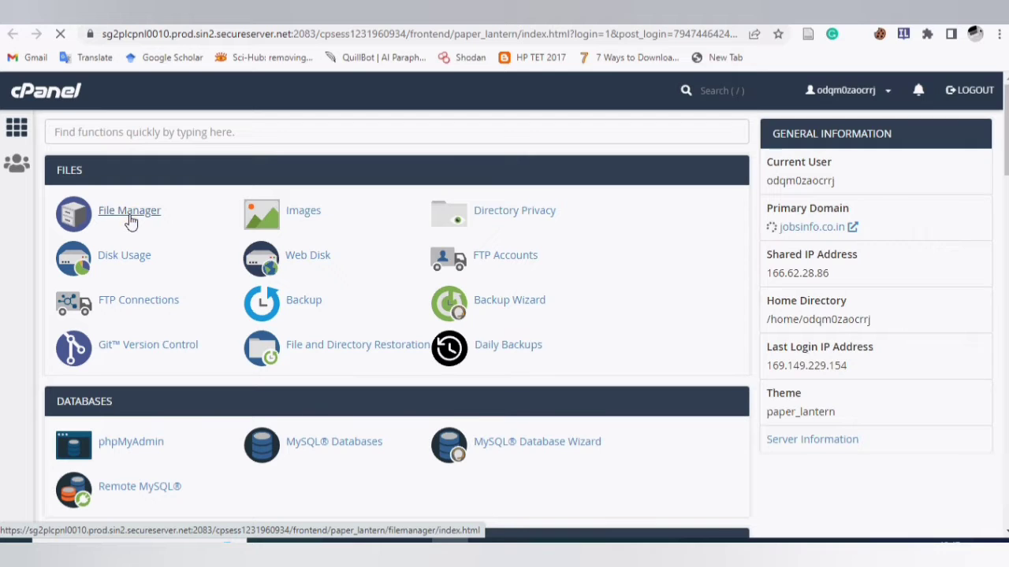
- Open File Manager in a new browser tab and scroll down to the Security section
right_click(131, 223)
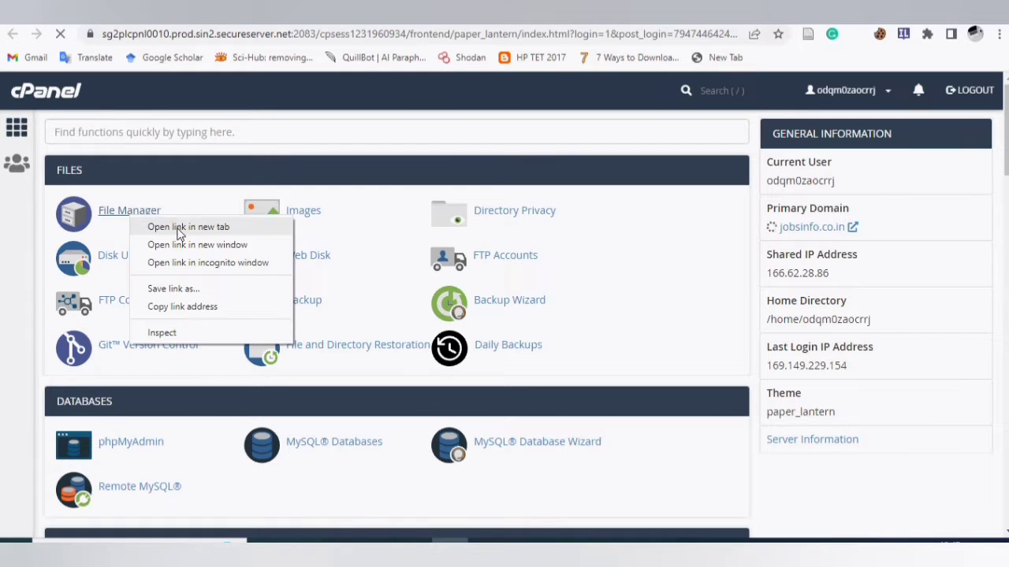
click(150, 227)
scroll(172, 303, down, 7)
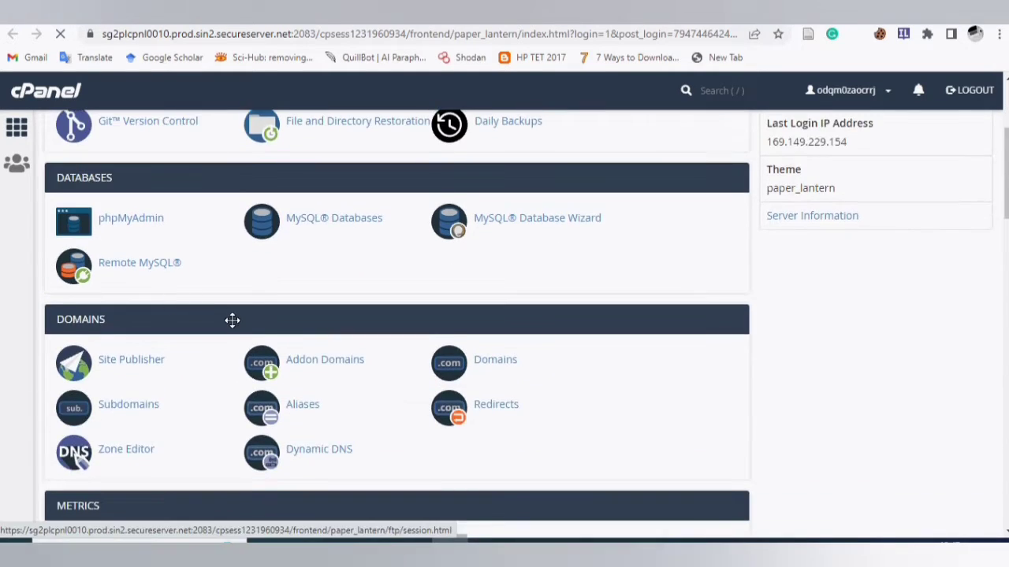
scroll(234, 329, down, 4)
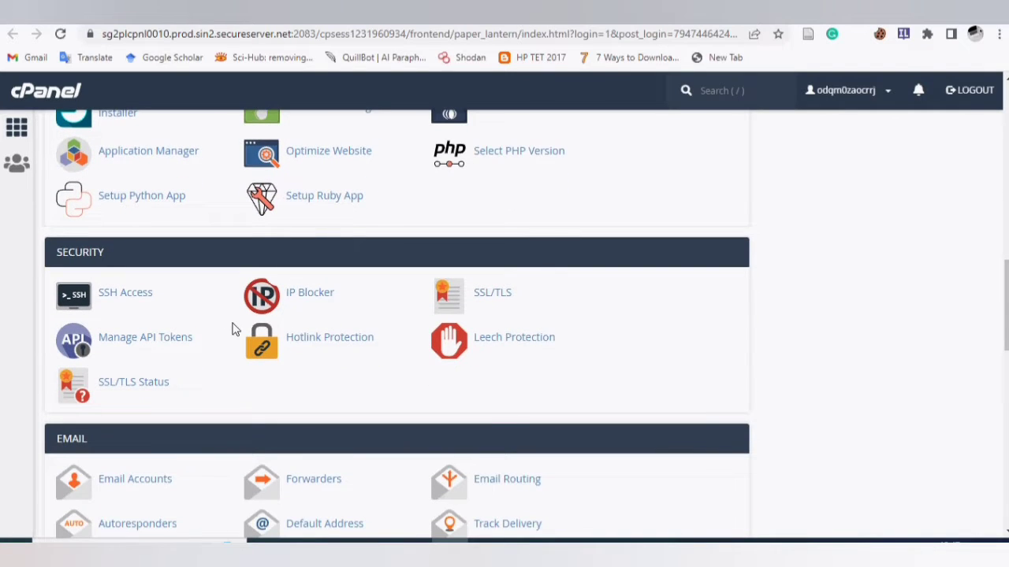
- Under SSL/TLS, Manage SSL sites, select jobsinfo.co.in as the domain to install on
click(489, 298)
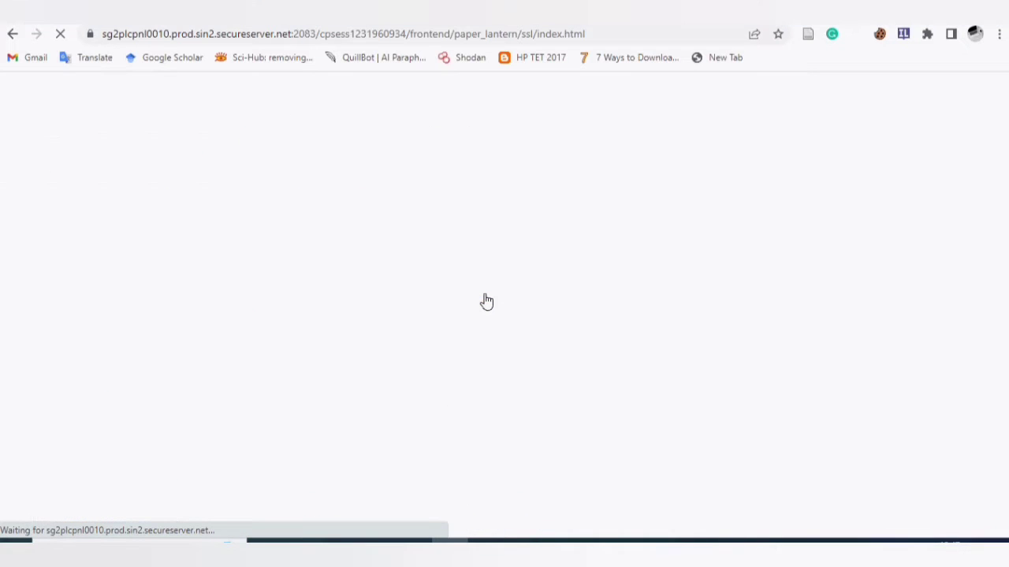
scroll(483, 299, down, 2)
click(619, 441)
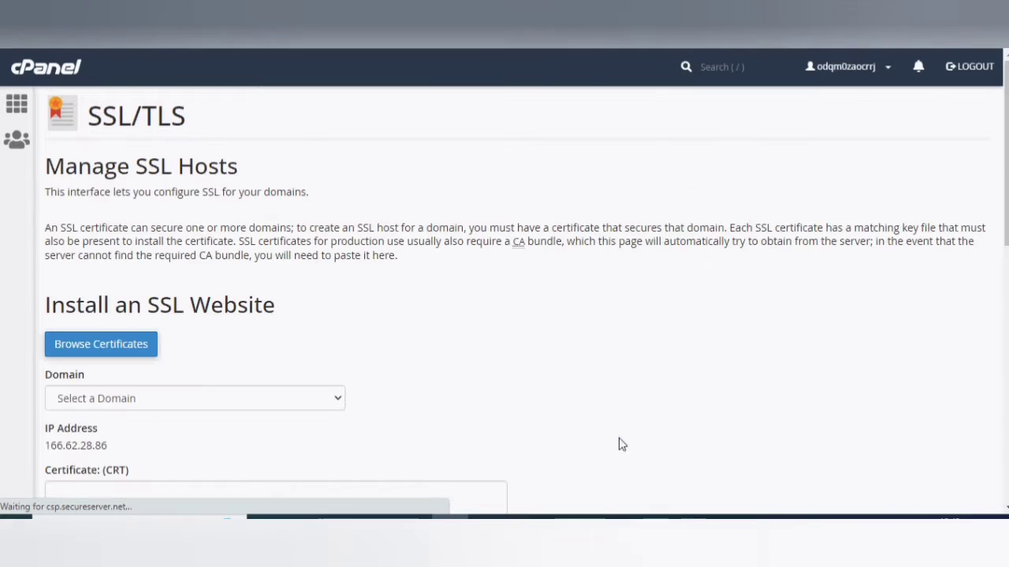
scroll(329, 297, down, 2)
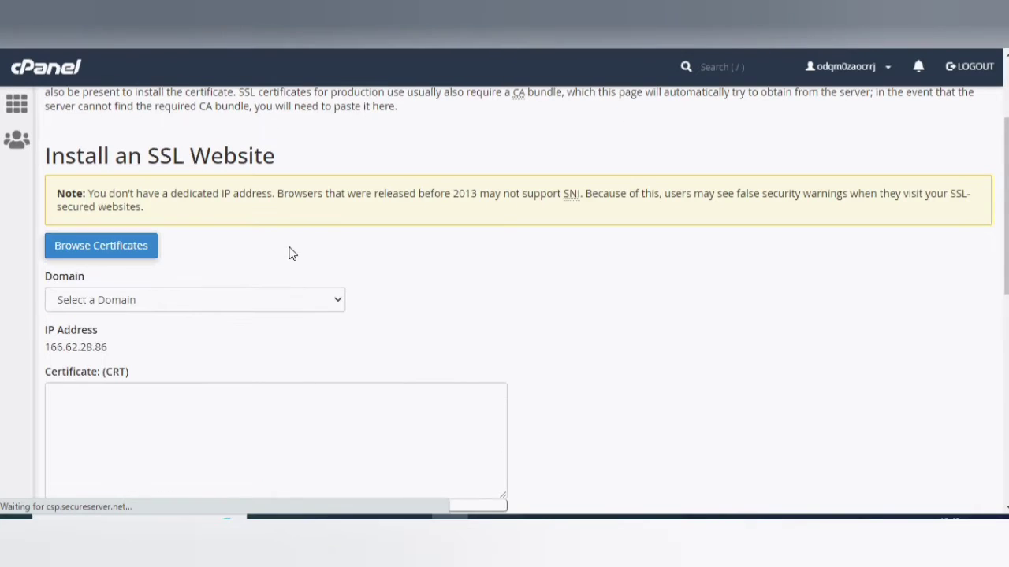
scroll(290, 253, down, 1)
scroll(292, 249, down, 1)
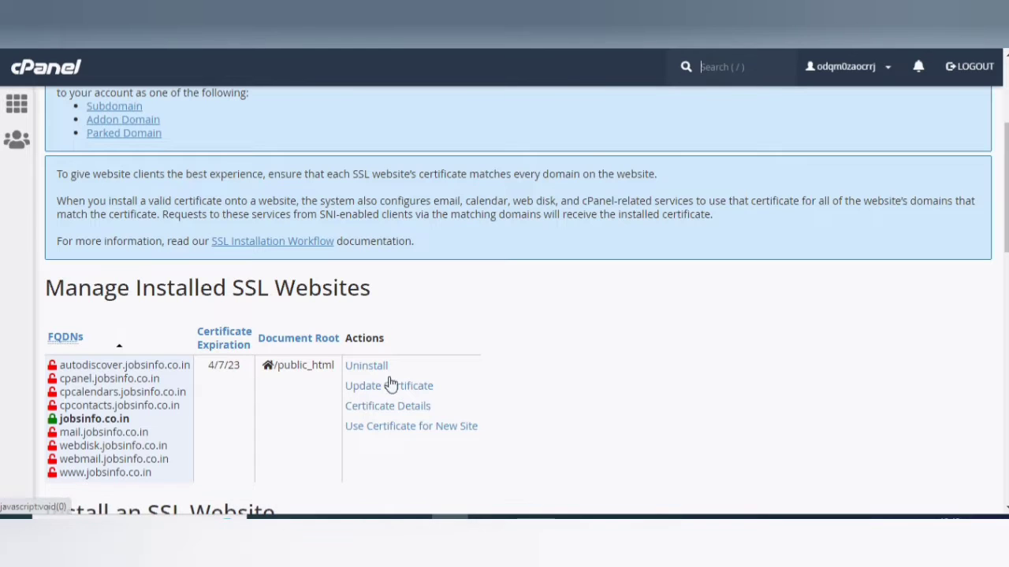
scroll(446, 361, down, 1)
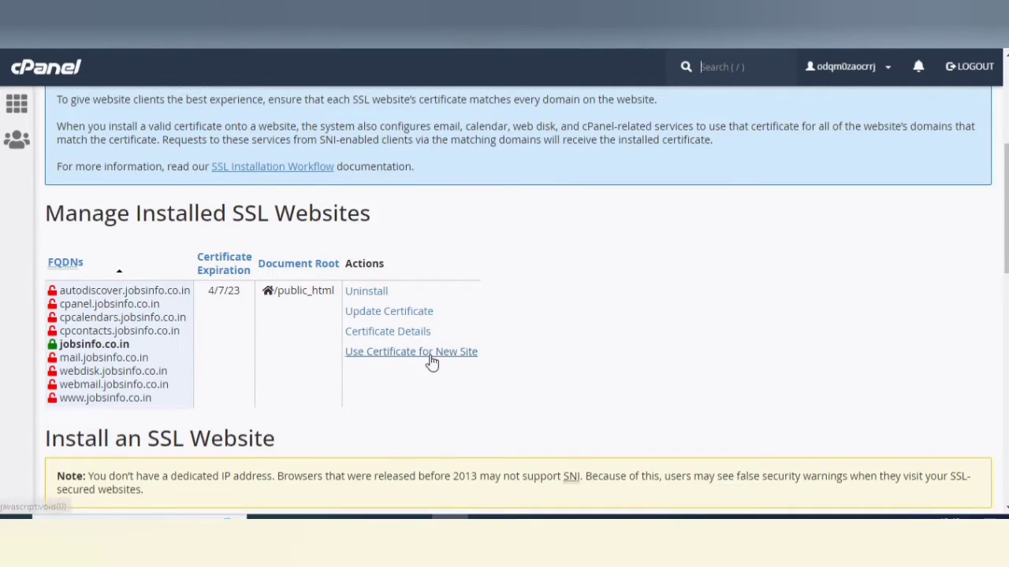
scroll(430, 363, down, 1)
scroll(418, 240, down, 3)
scroll(396, 269, down, 1)
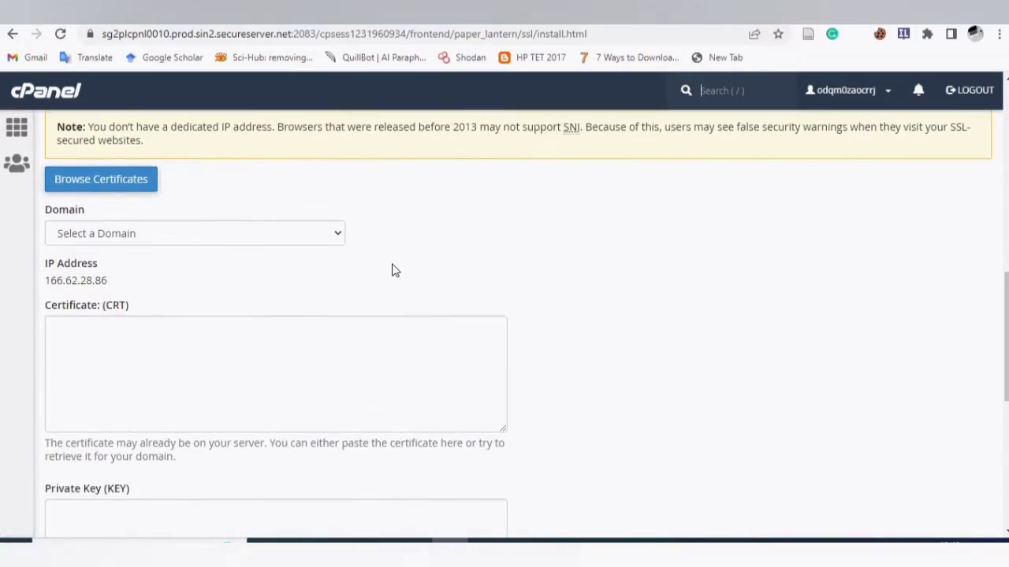
click(144, 233)
click(108, 271)
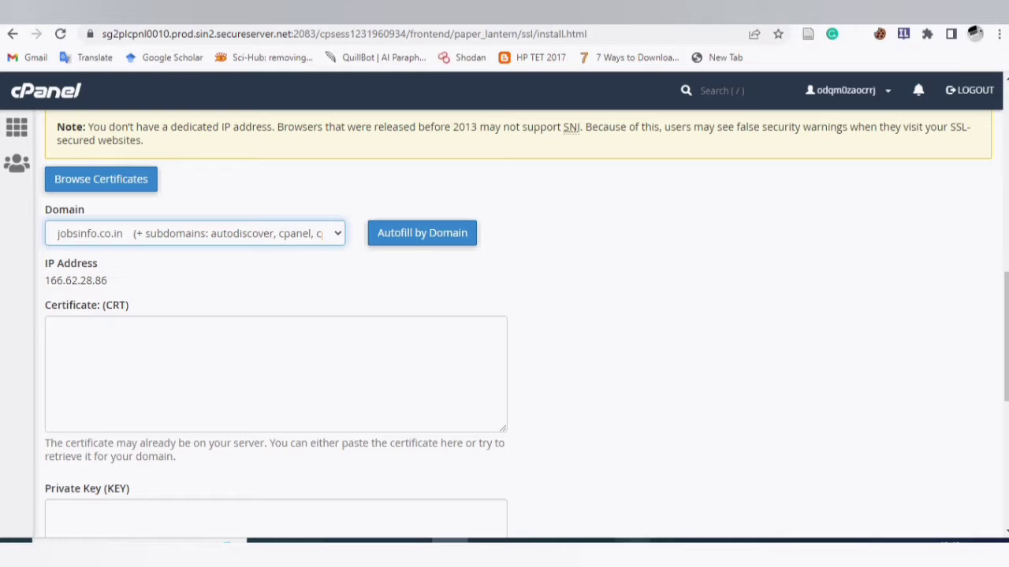
- Return to the File Manager browser window and open a blank new tab
click(632, 542)
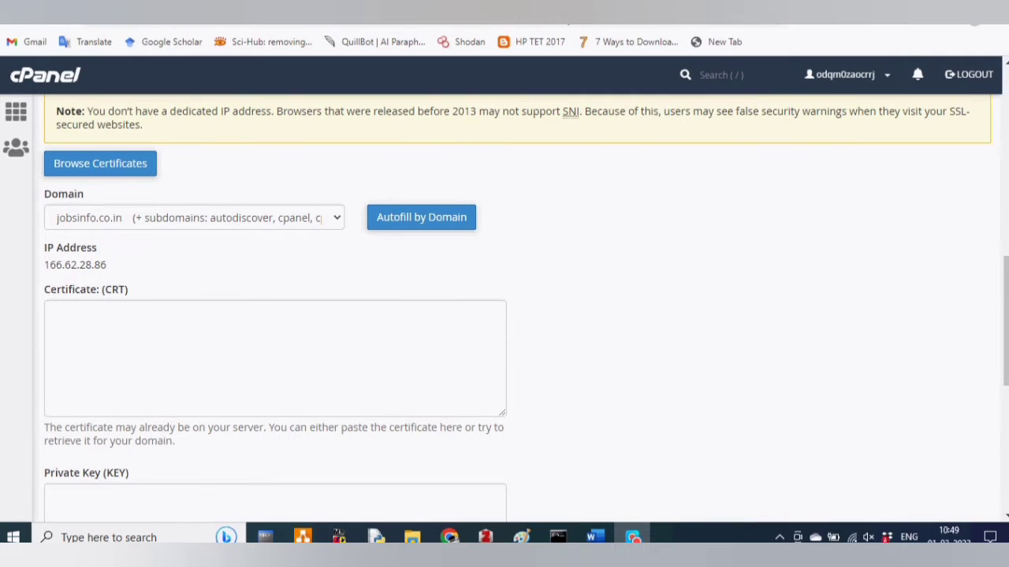
click(450, 538)
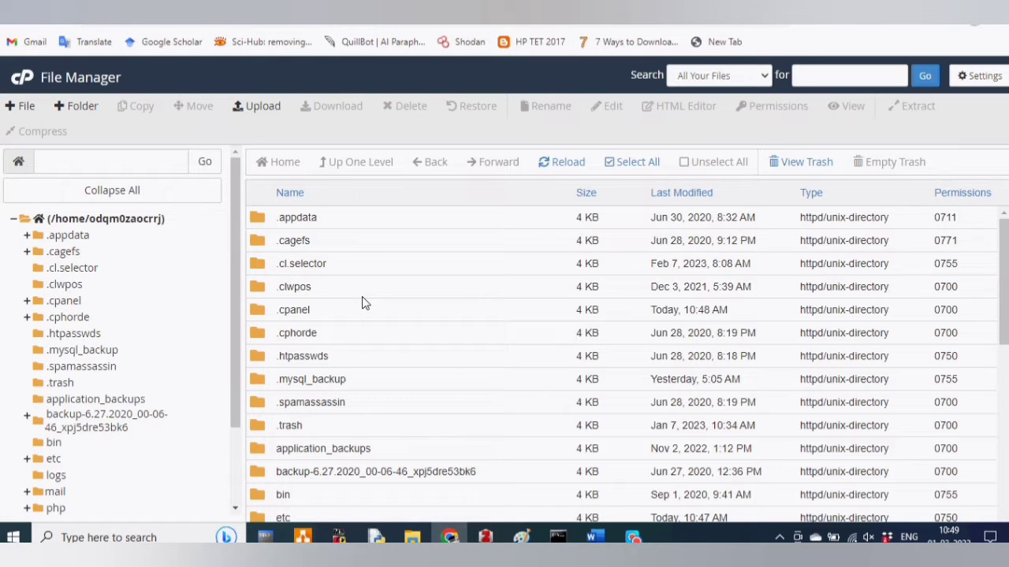
key(ctrl+t)
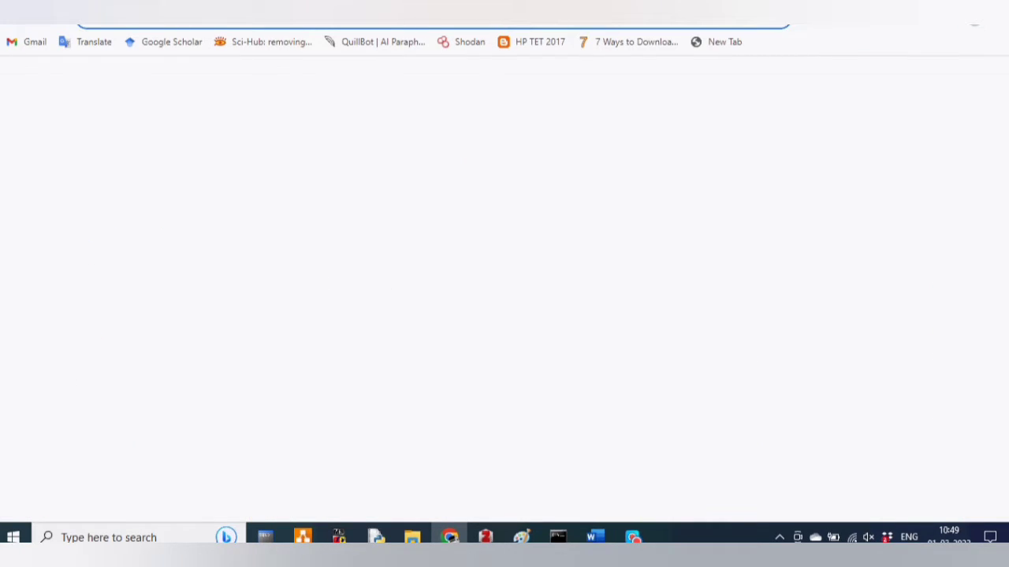
- Load PunchSalad's SSL Certificate Generator from the 'punch' address-bar suggestion
click(396, 22)
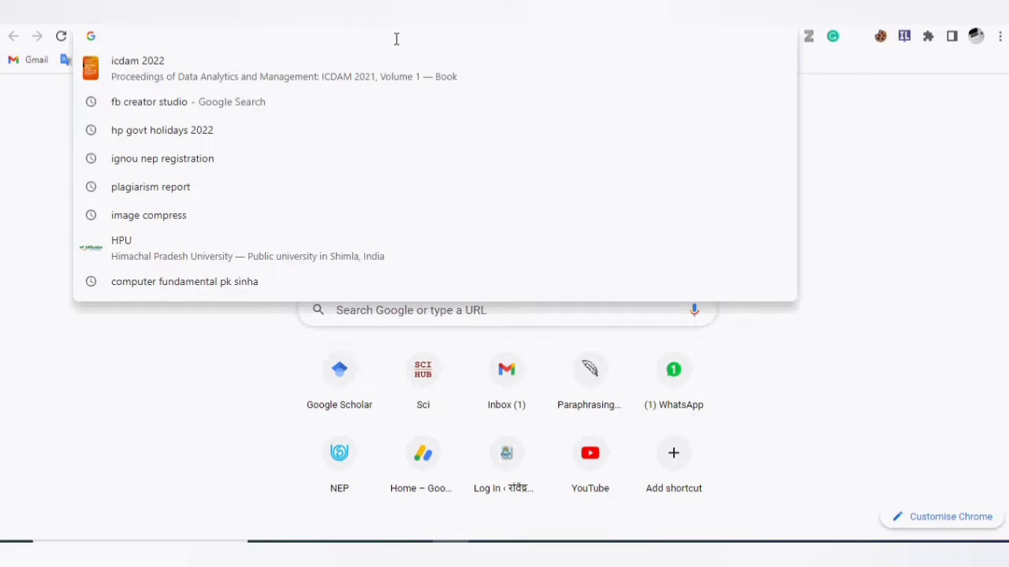
text(punch)
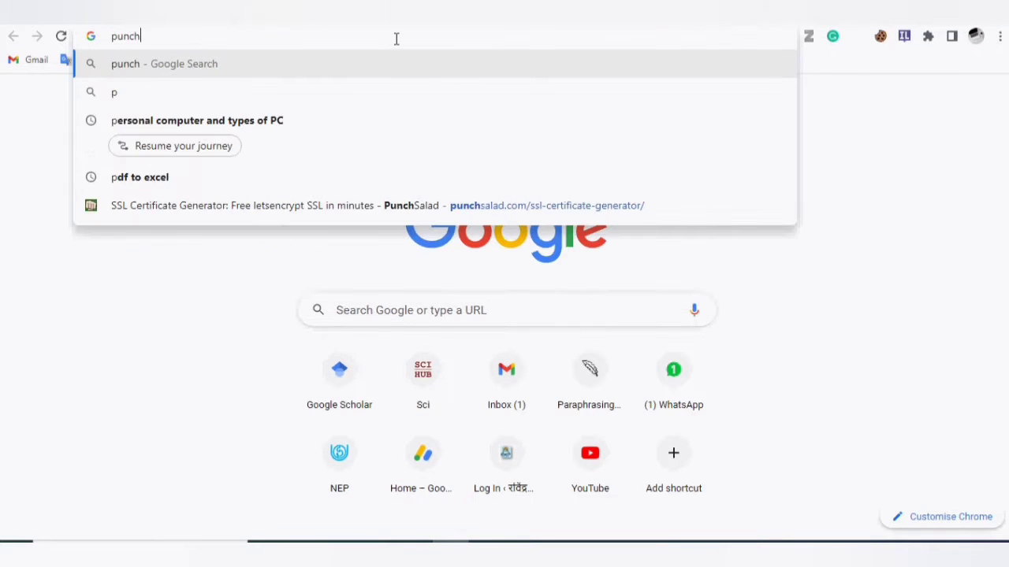
key(Down)
key(Down)
key(Down)
key(Down)
key(Down)
key(Down)
key(Down)
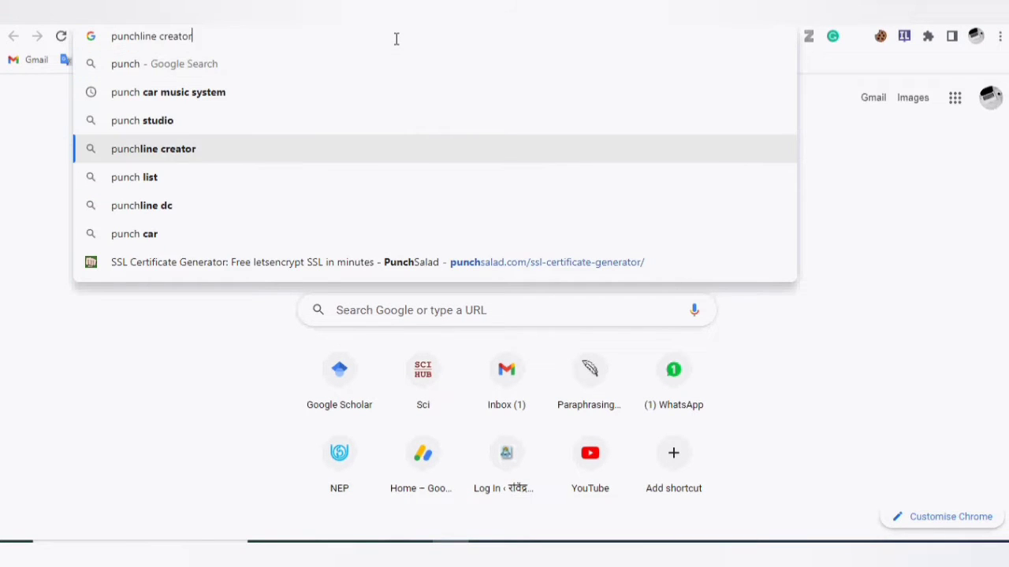
key(Return)
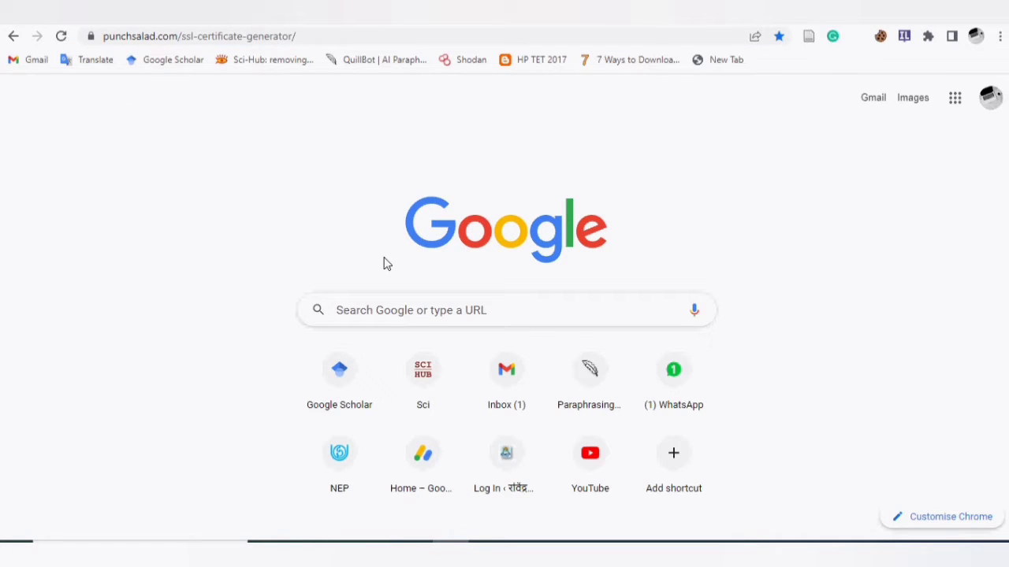
- Submit jobsinfo.co.in with the user's e-mail address, HTTP verification and Let's Encrypt terms accepted
scroll(488, 262, down, 1)
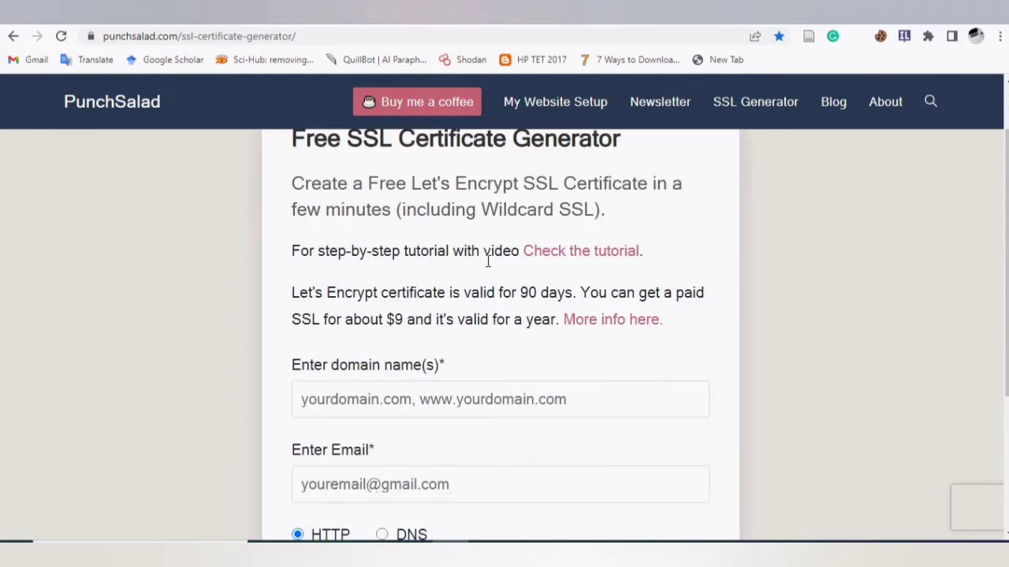
scroll(484, 278, up, 1)
scroll(484, 275, down, 2)
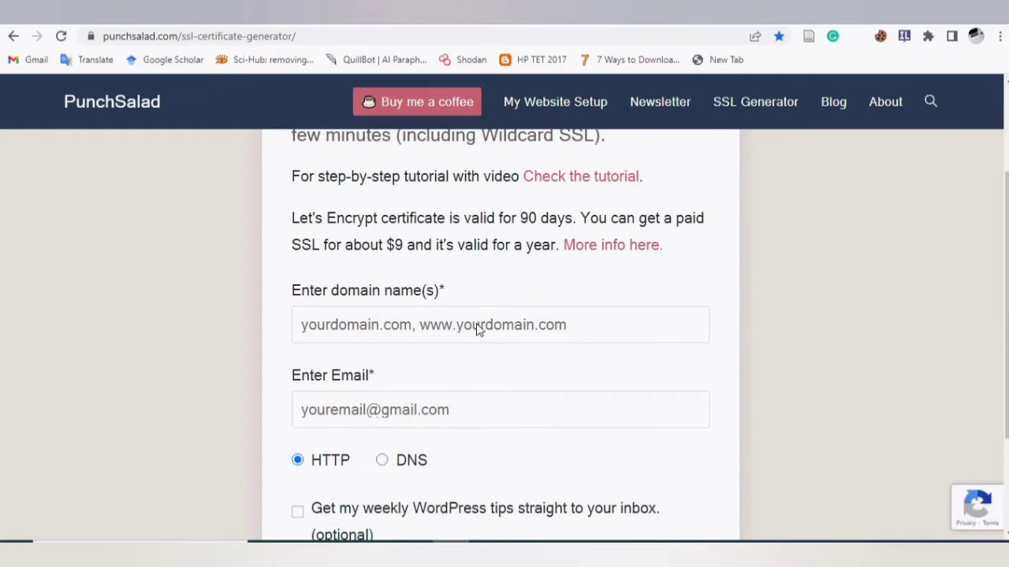
click(479, 323)
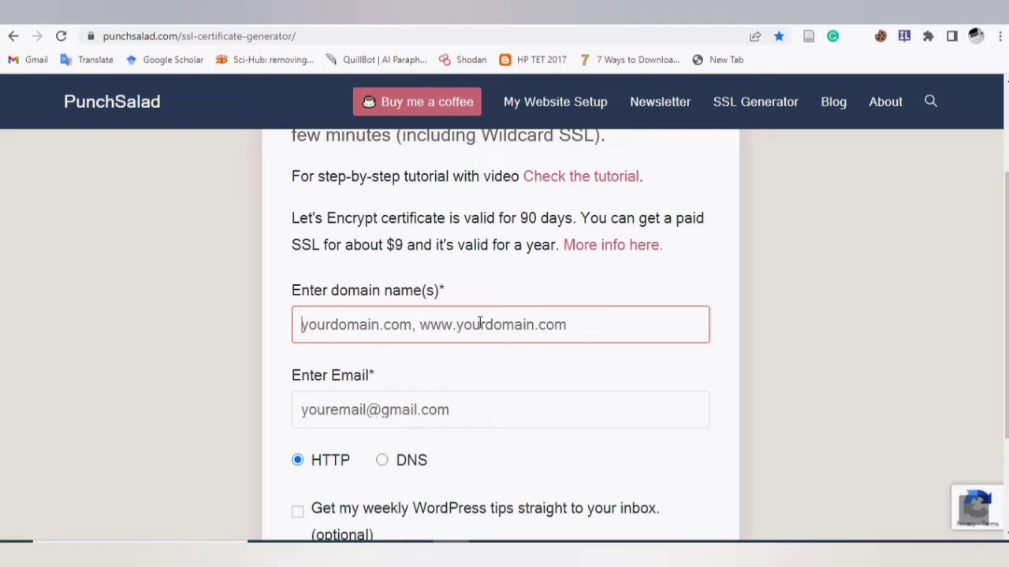
text(jobsinfo.co.in)
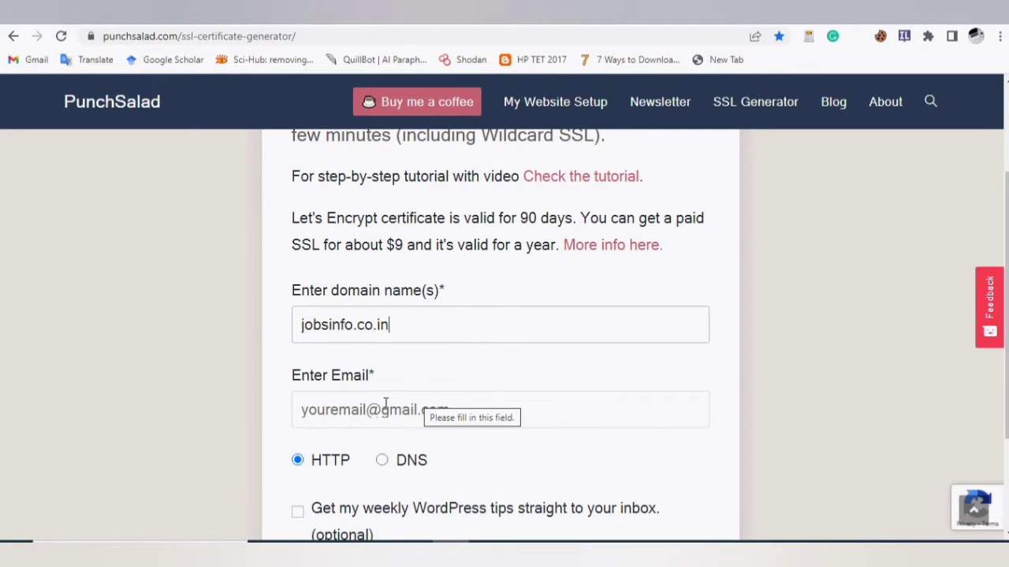
click(310, 411)
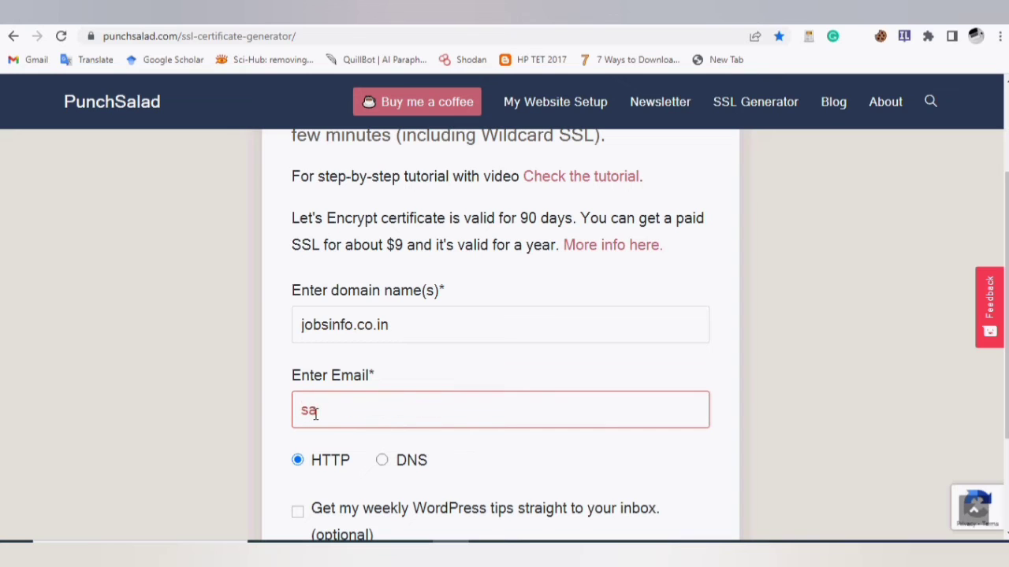
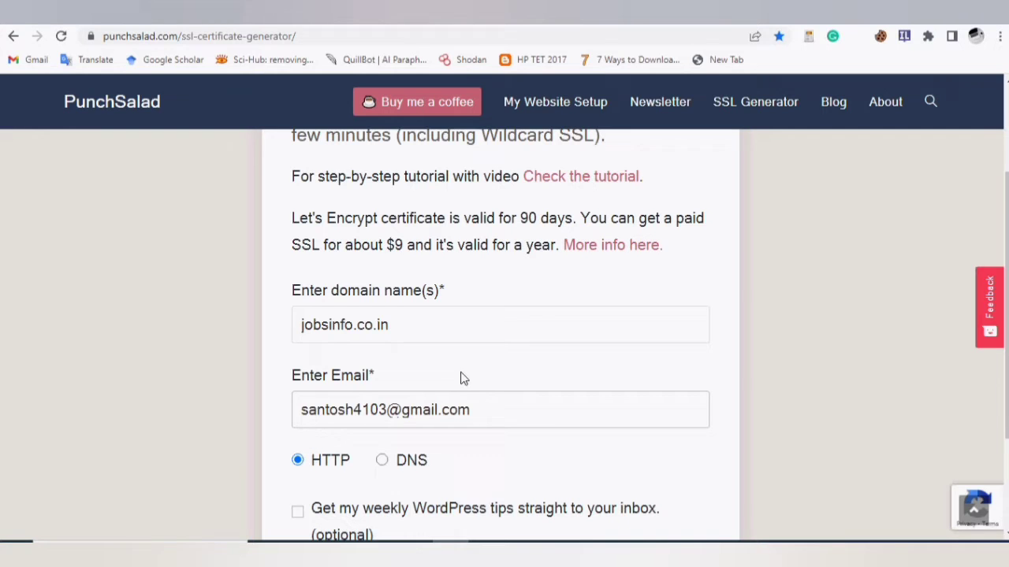
scroll(463, 379, down, 2)
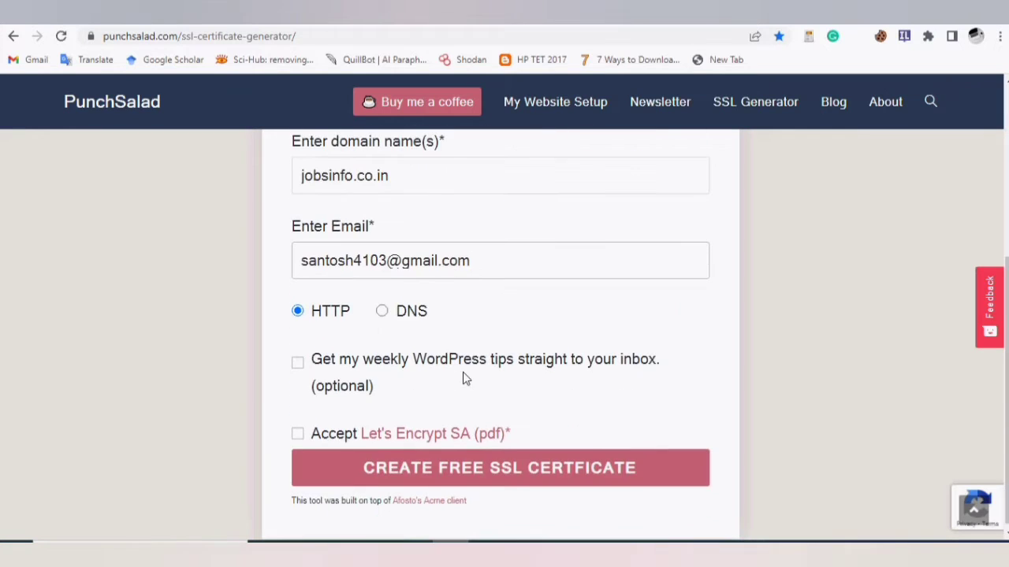
click(298, 433)
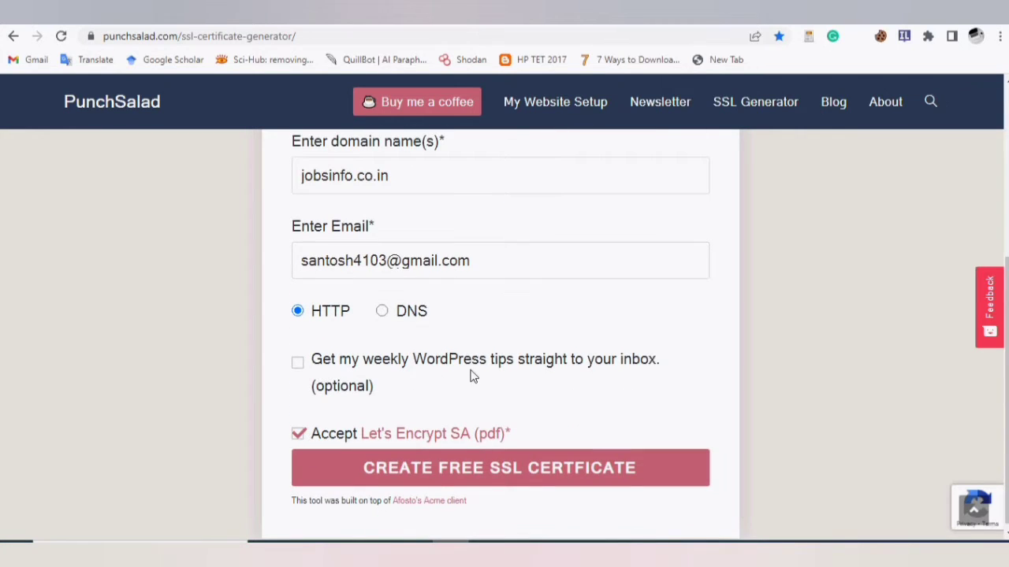
scroll(473, 394, down, 1)
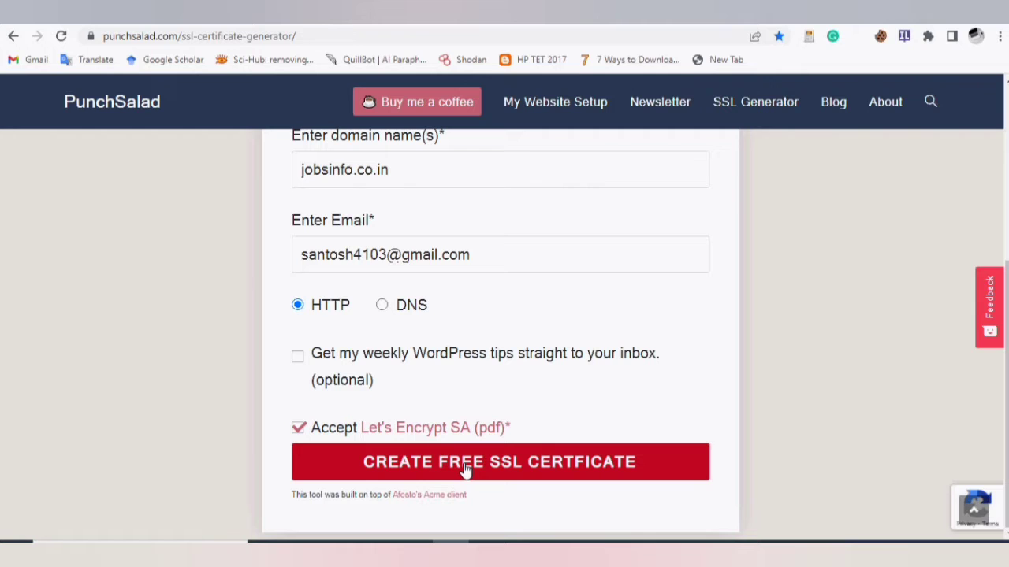
click(465, 467)
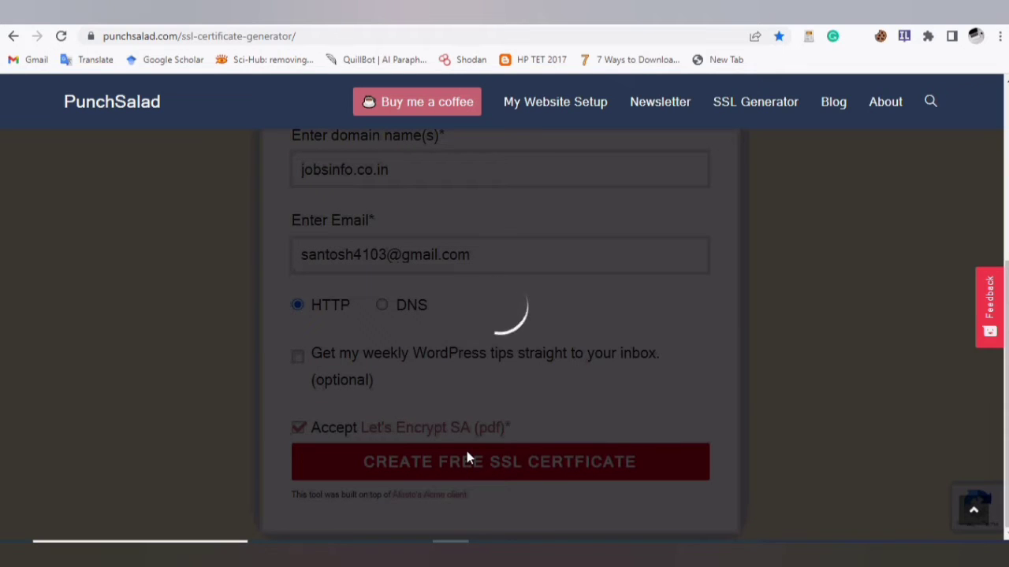
- Download verification file #1 and highlight the step 2 folder instructions
scroll(495, 300, up, 3)
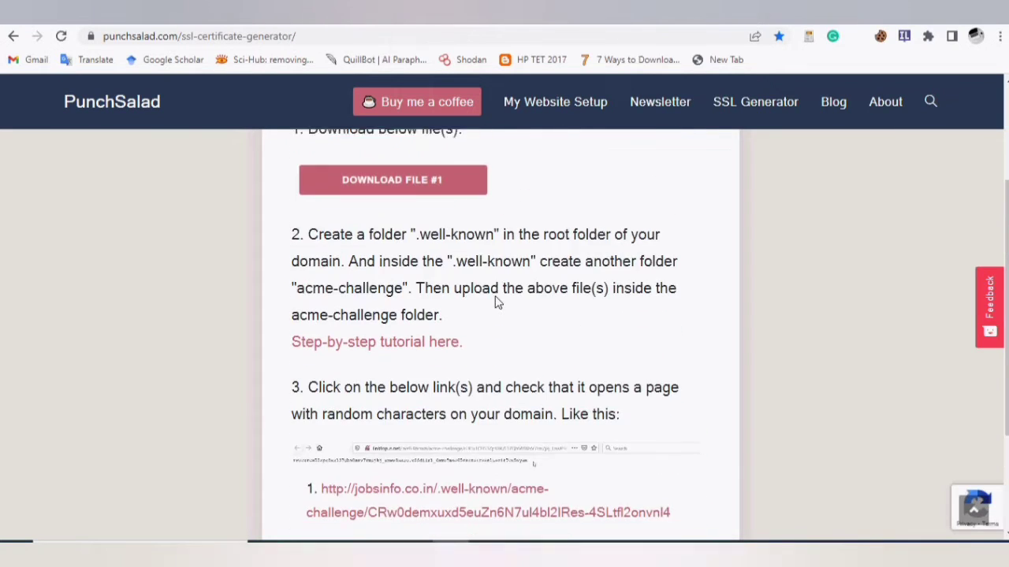
scroll(496, 294, up, 1)
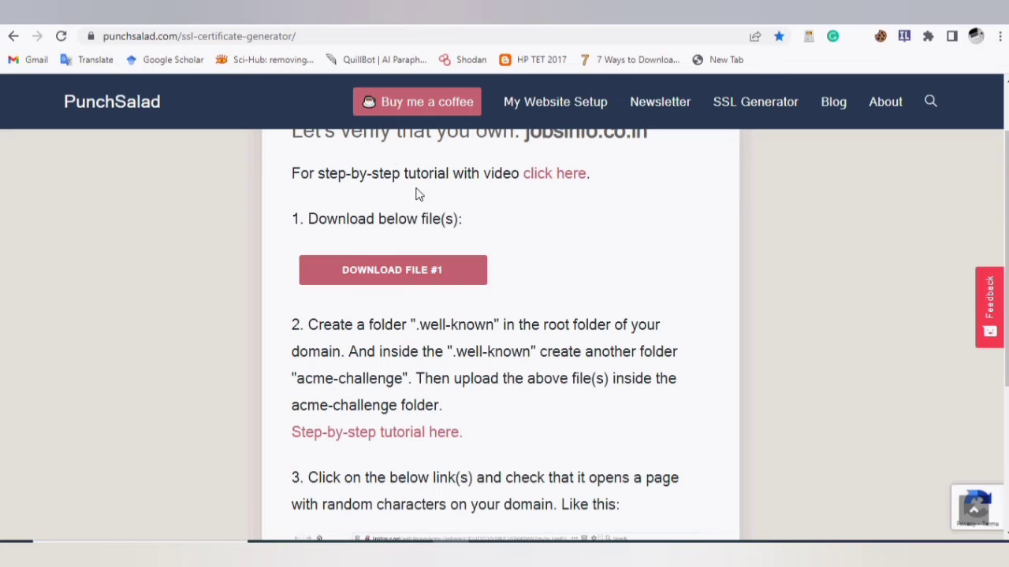
click(367, 271)
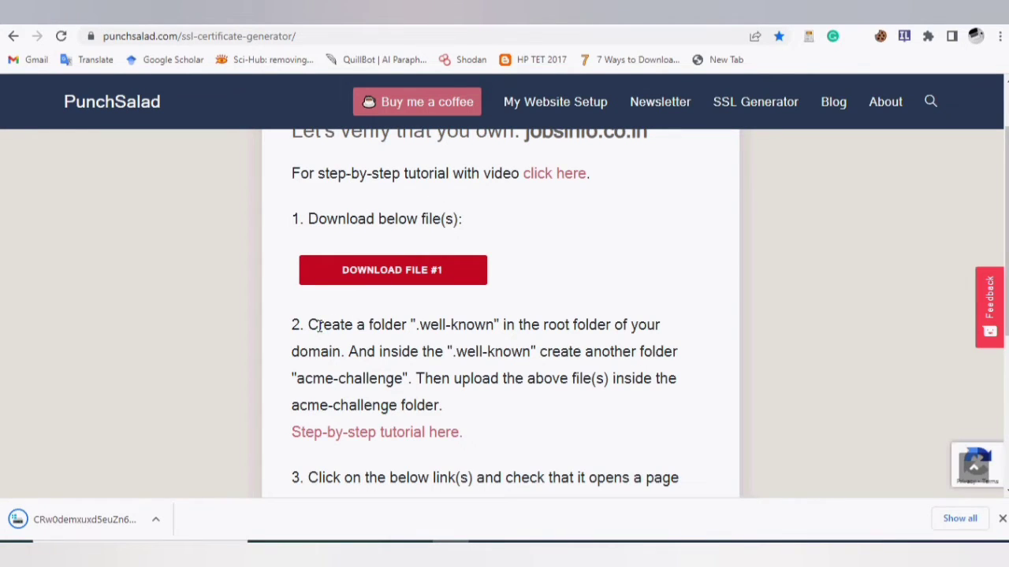
drag(309, 326, 538, 412)
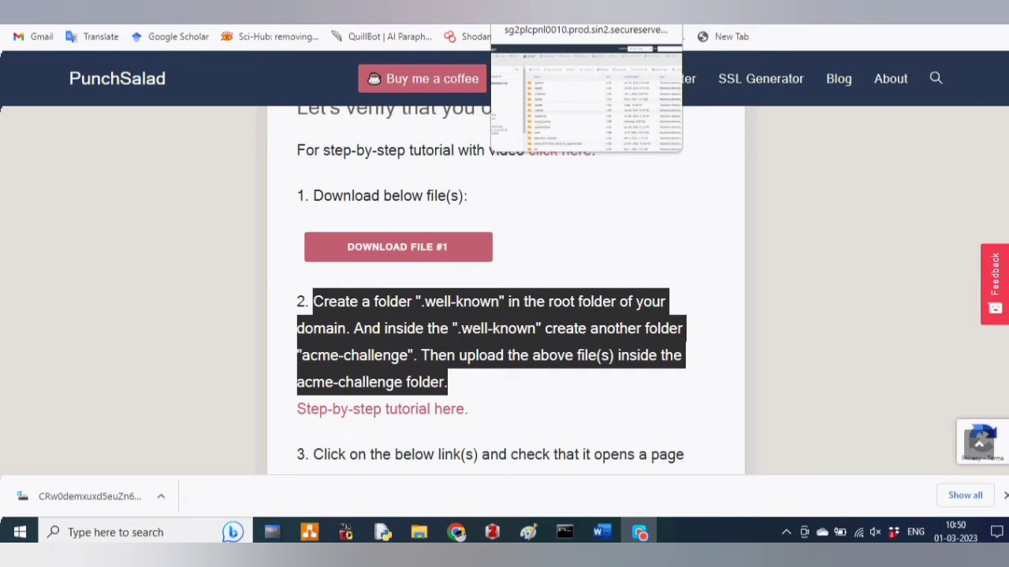
- In File Manager, navigate into public_html, then .well-known, then acme-challenge
click(586, 8)
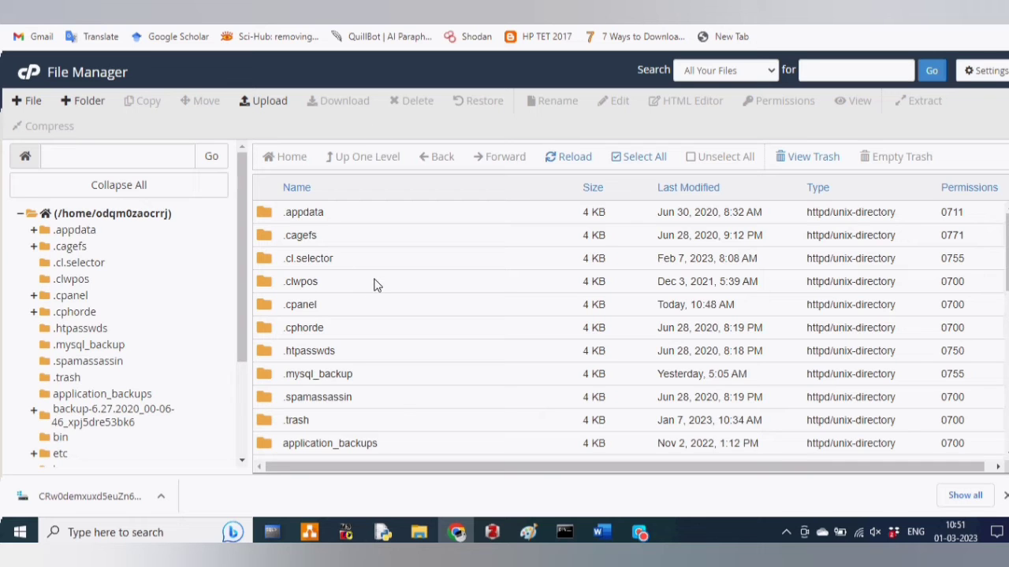
scroll(375, 284, down, 5)
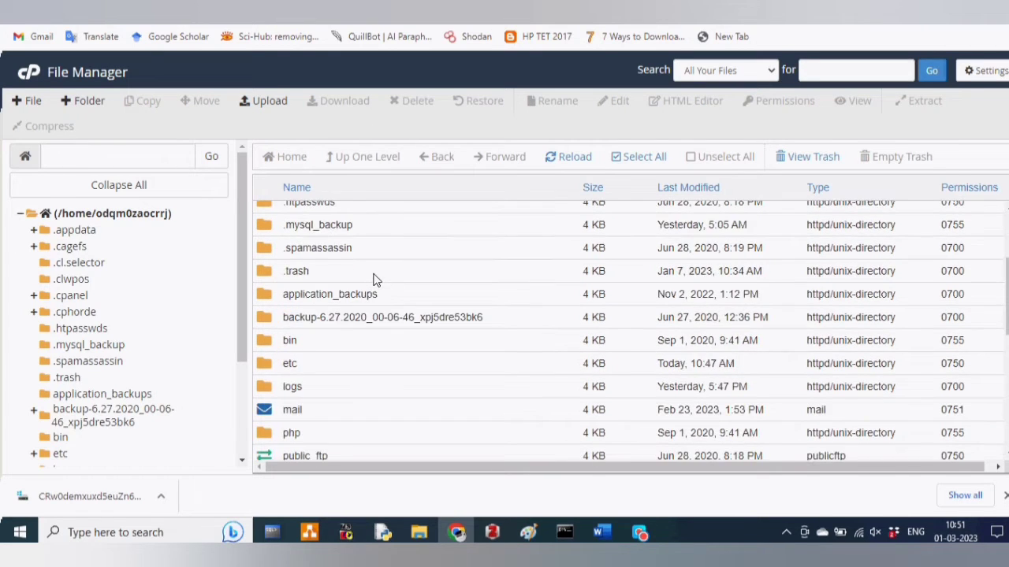
scroll(375, 280, down, 6)
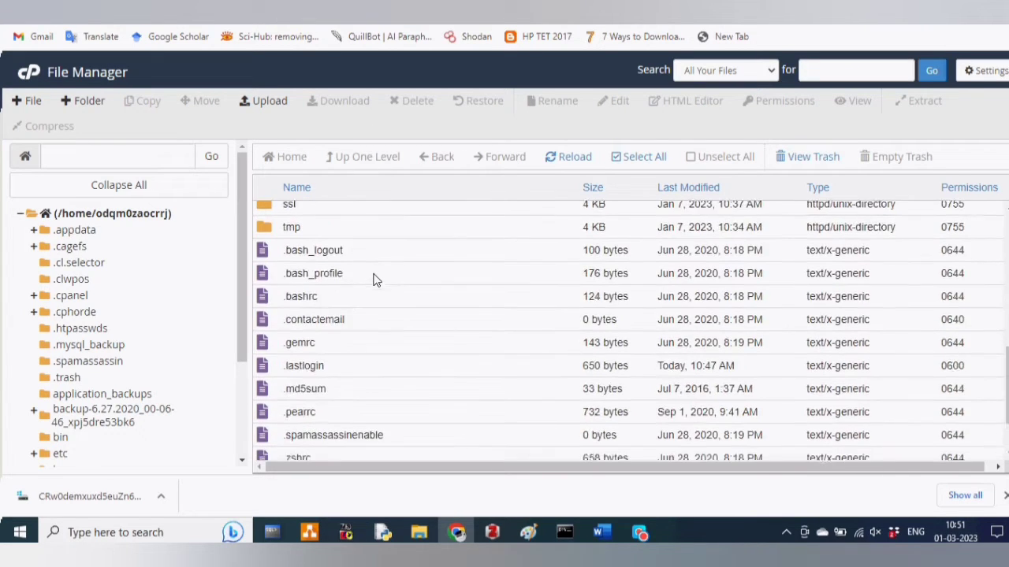
scroll(375, 280, up, 3)
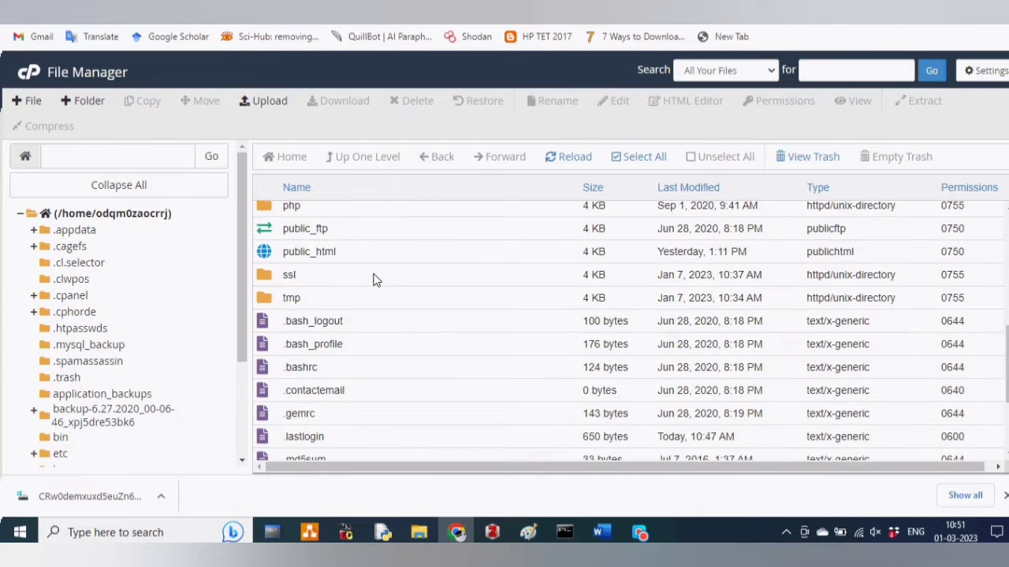
double_click(268, 255)
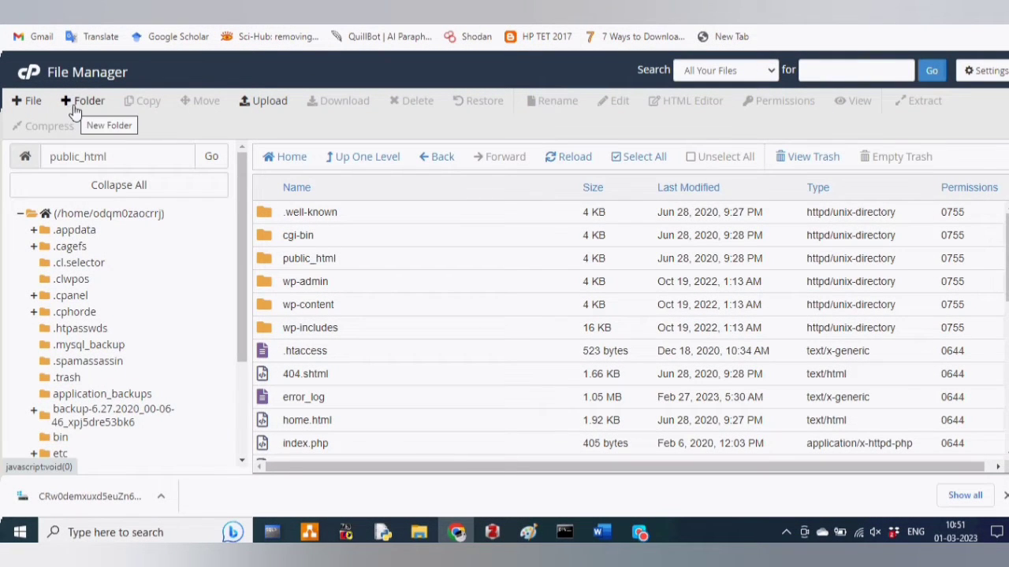
double_click(265, 219)
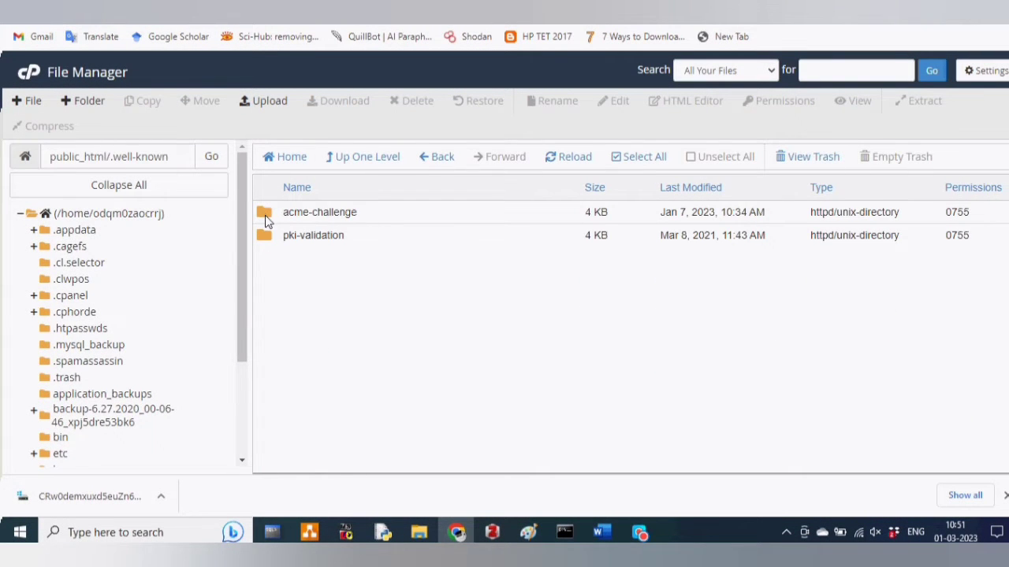
double_click(265, 220)
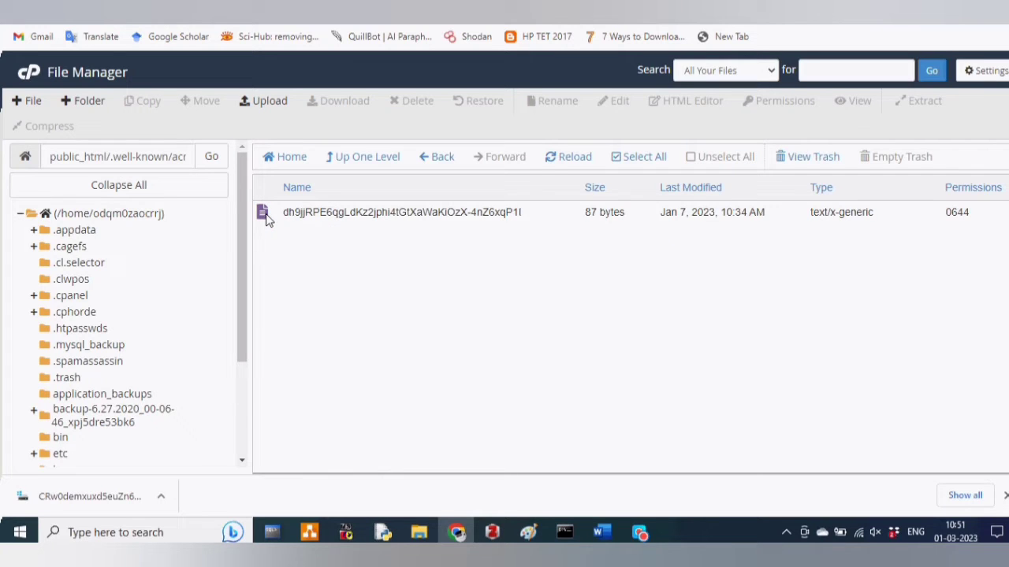
- Upload the downloaded verification file from Downloads into acme-challenge, then go back to the folder
click(269, 104)
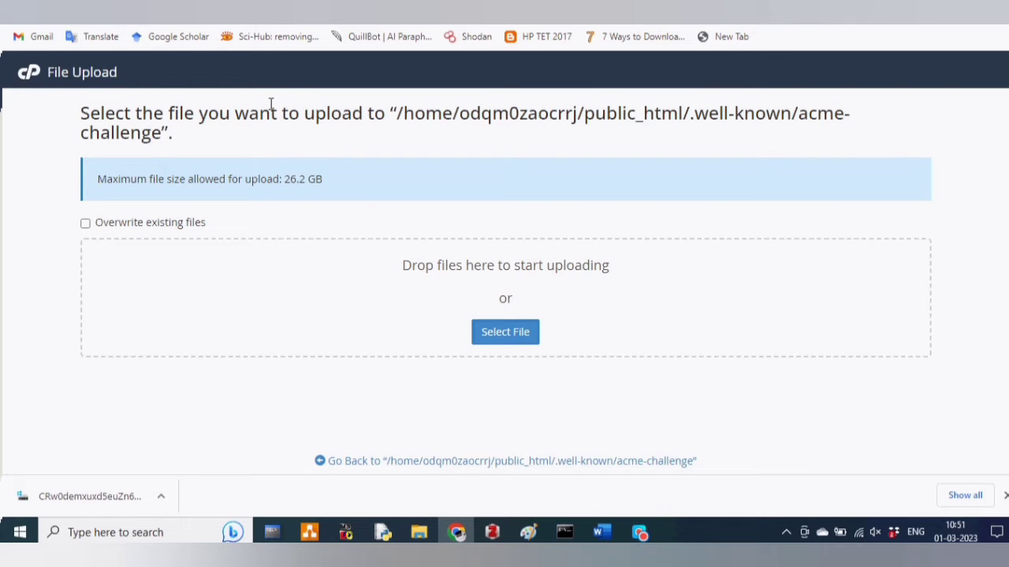
click(505, 332)
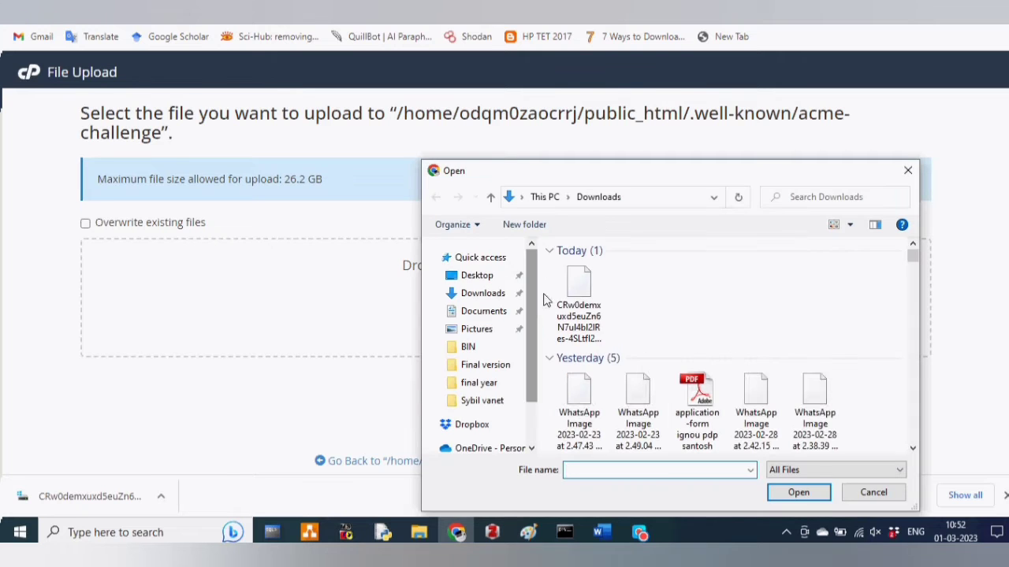
click(578, 303)
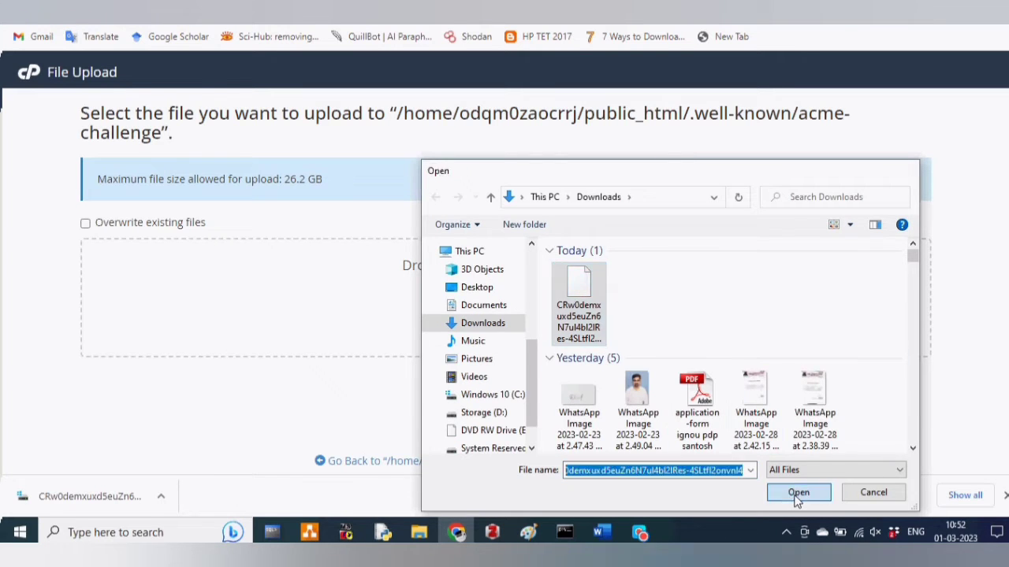
click(796, 494)
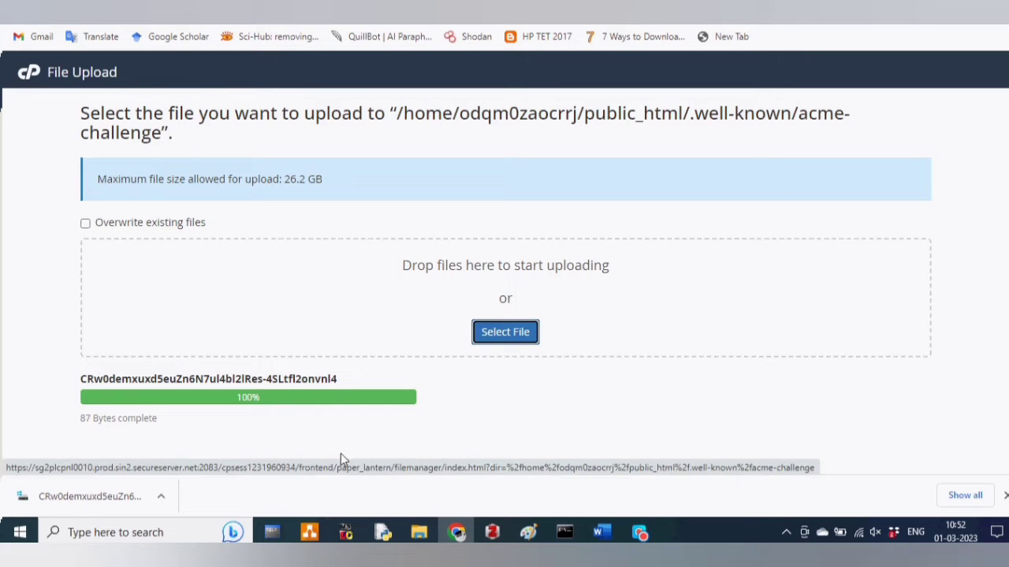
click(392, 470)
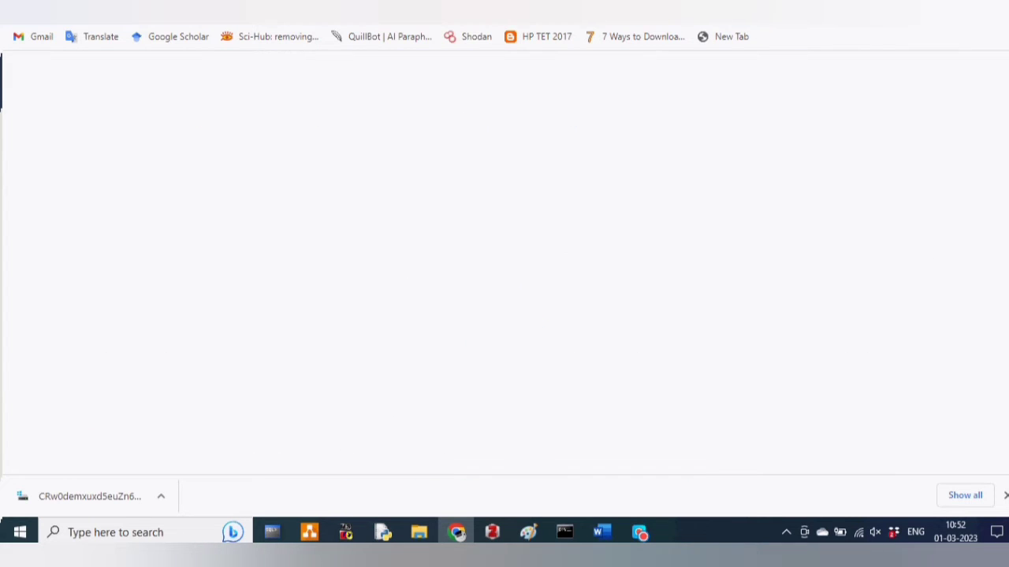
- Check the step 3 link shows the token on jobsinfo.co.in, then run VERIFY DOMAIN
click(709, 4)
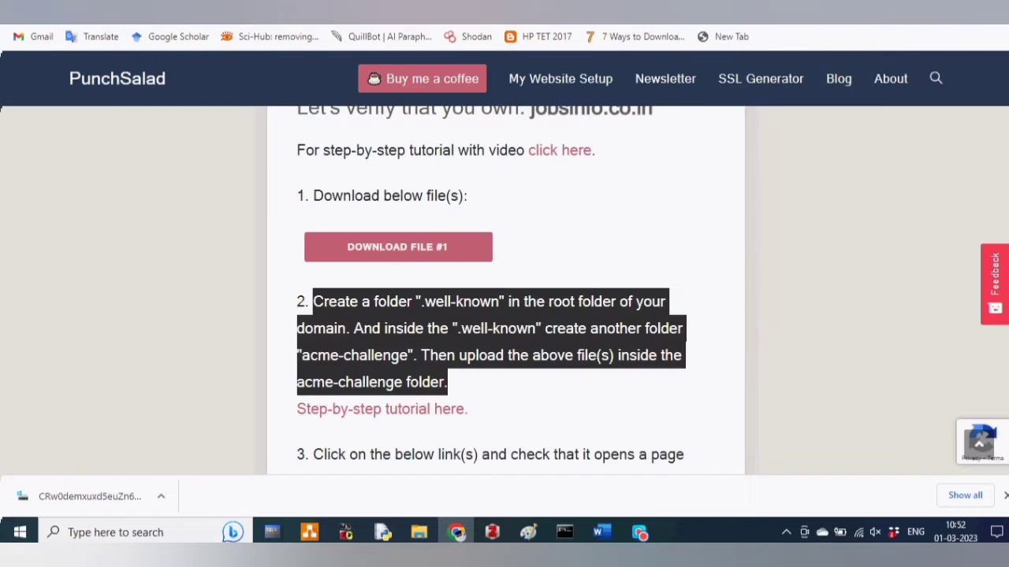
scroll(496, 411, down, 2)
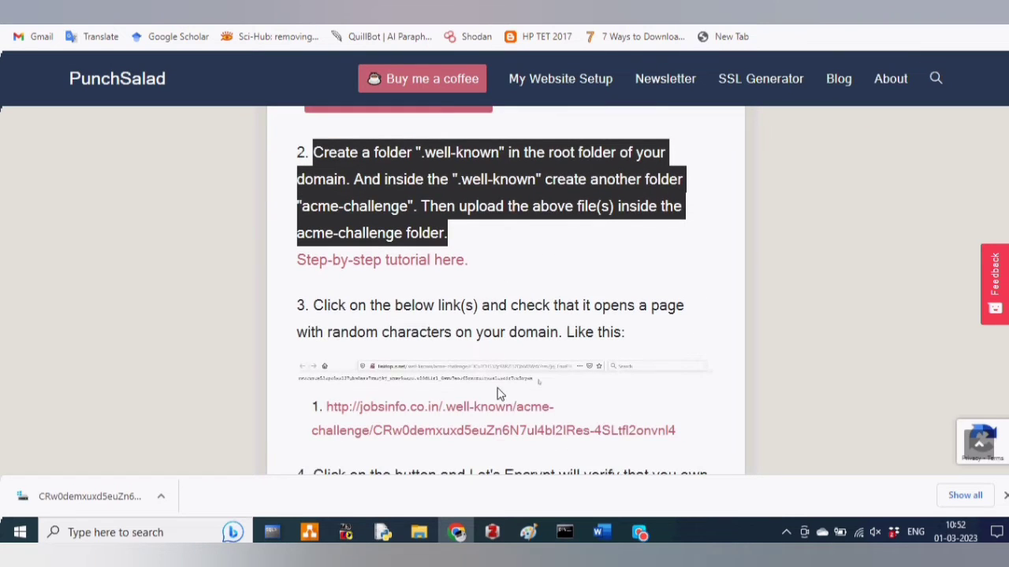
click(413, 415)
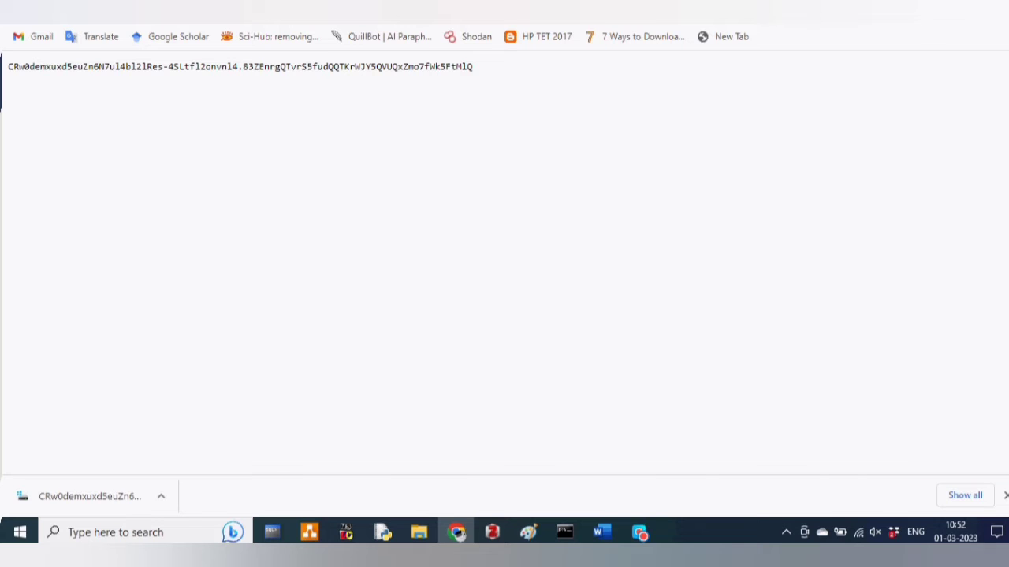
key(alt+Left)
scroll(517, 365, down, 2)
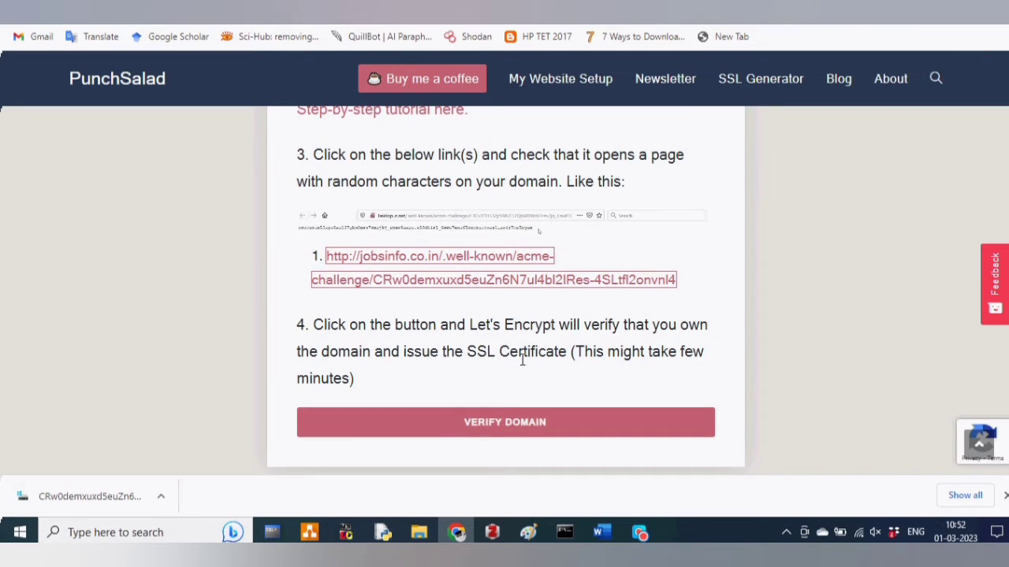
click(489, 429)
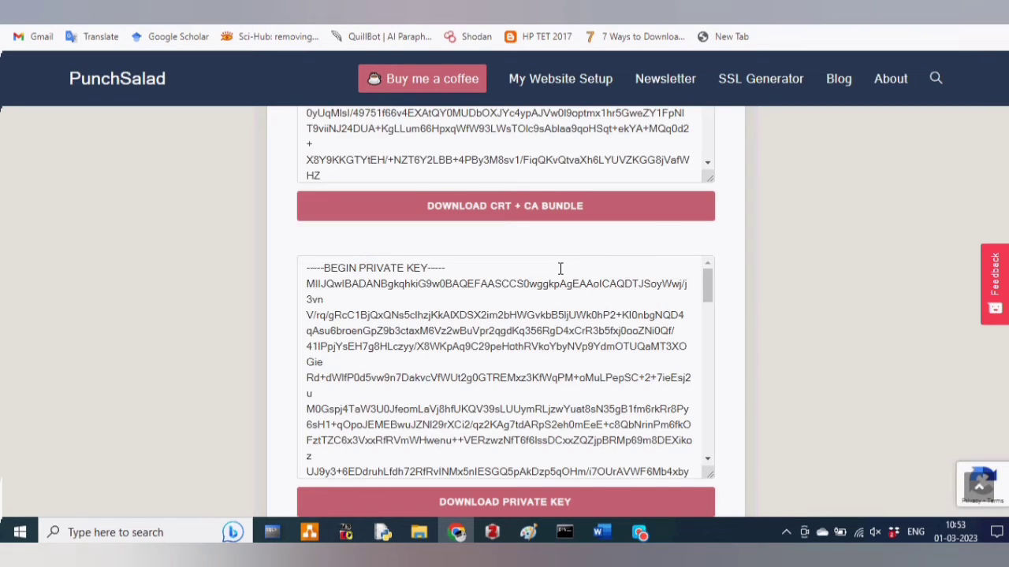
scroll(561, 272, up, 3)
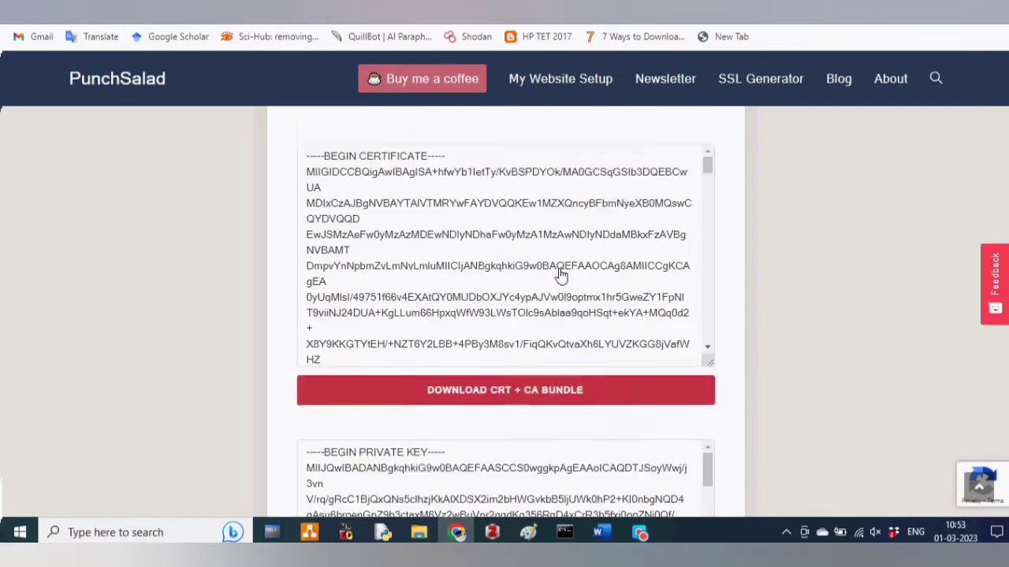
- Dismiss the newsletter panel and select the jobsinfo.co.in certificate text to copy it
scroll(561, 275, up, 1)
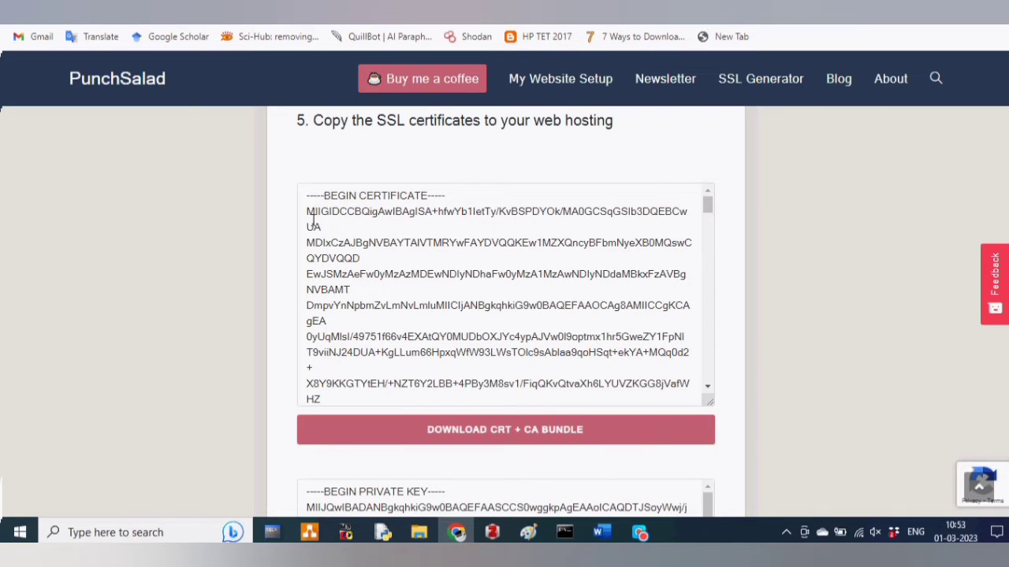
click(991, 120)
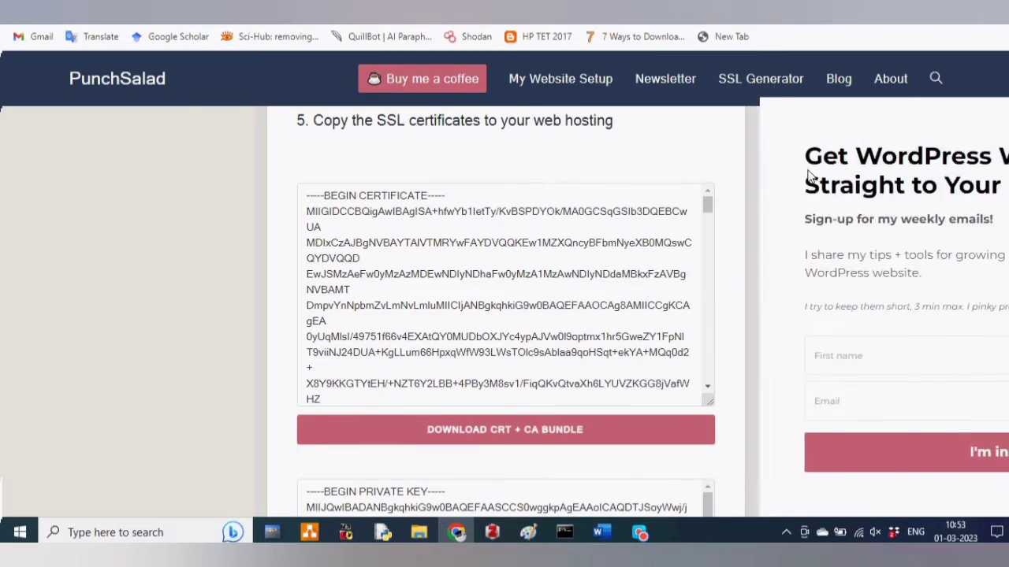
drag(308, 196, 446, 305)
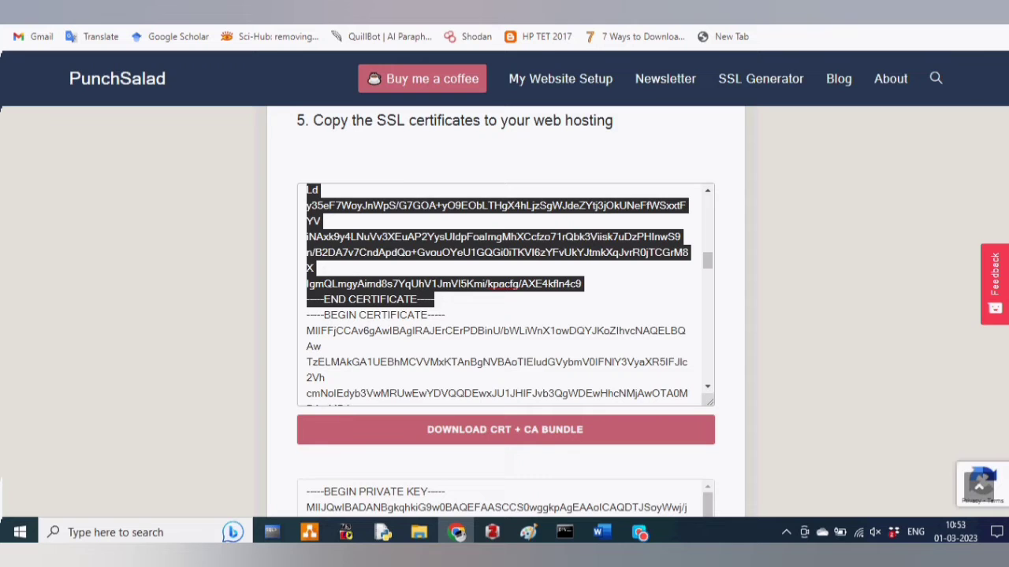
click(454, 11)
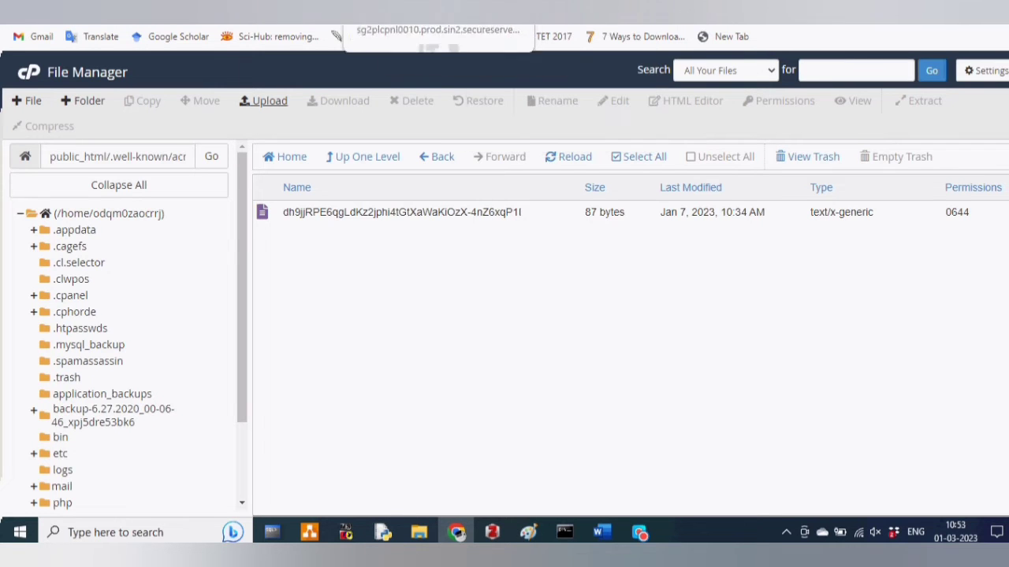
- Paste the certificate into cPanel's Certificate (CRT) field, then return to the PunchSalad tab
click(272, 11)
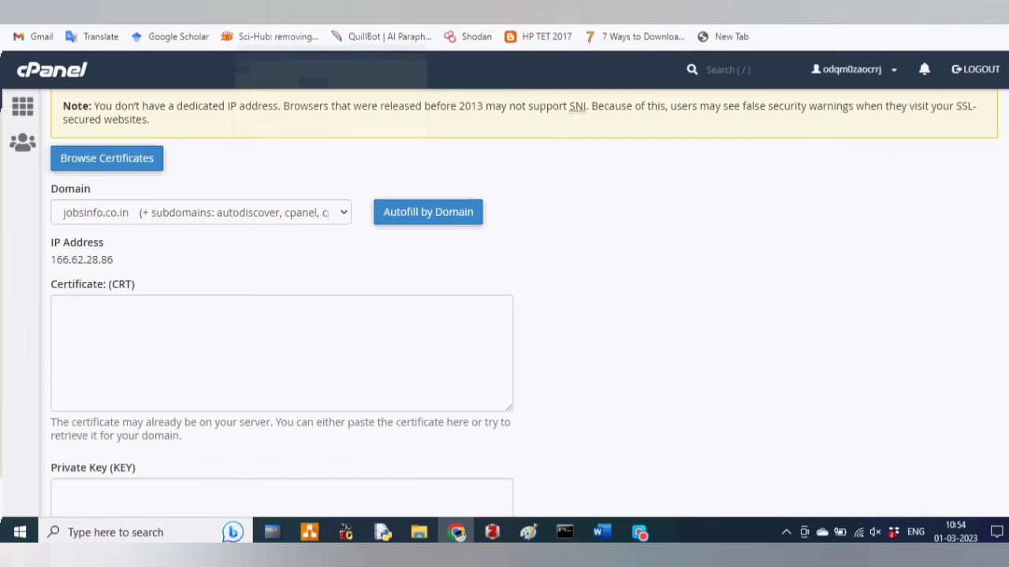
click(72, 309)
key(ctrl+v)
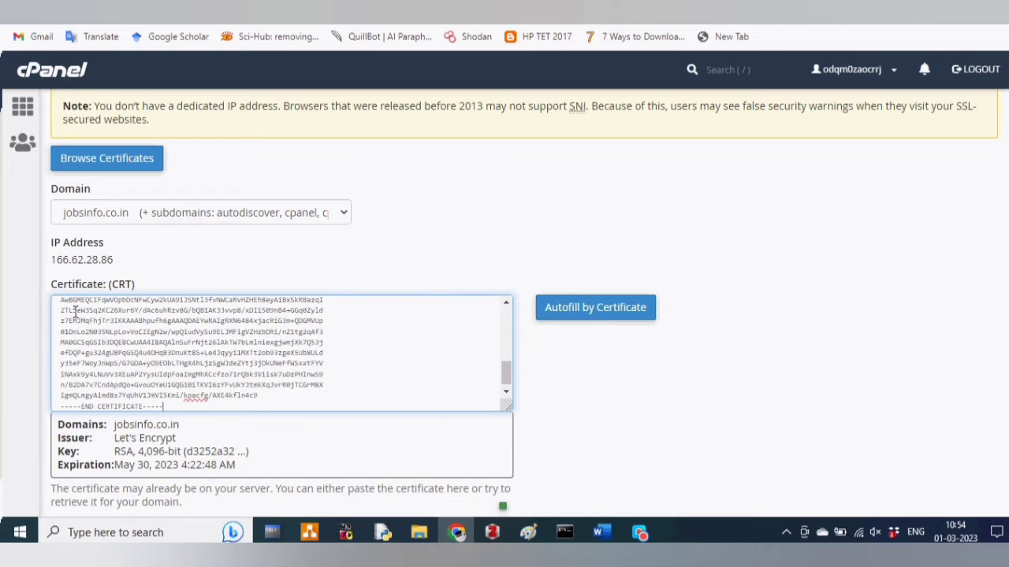
scroll(706, 396, down, 1)
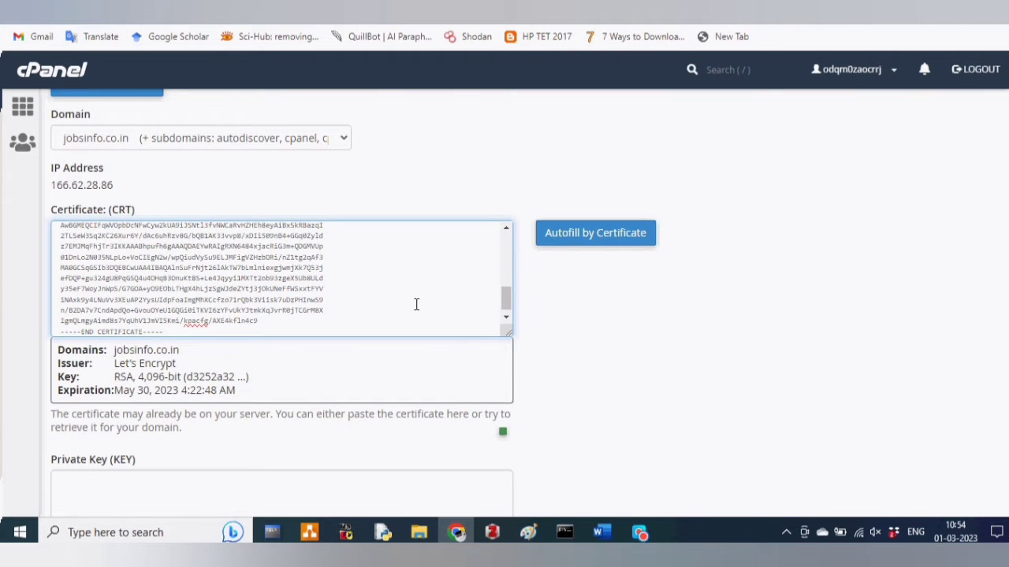
scroll(381, 307, down, 1)
scroll(247, 383, down, 1)
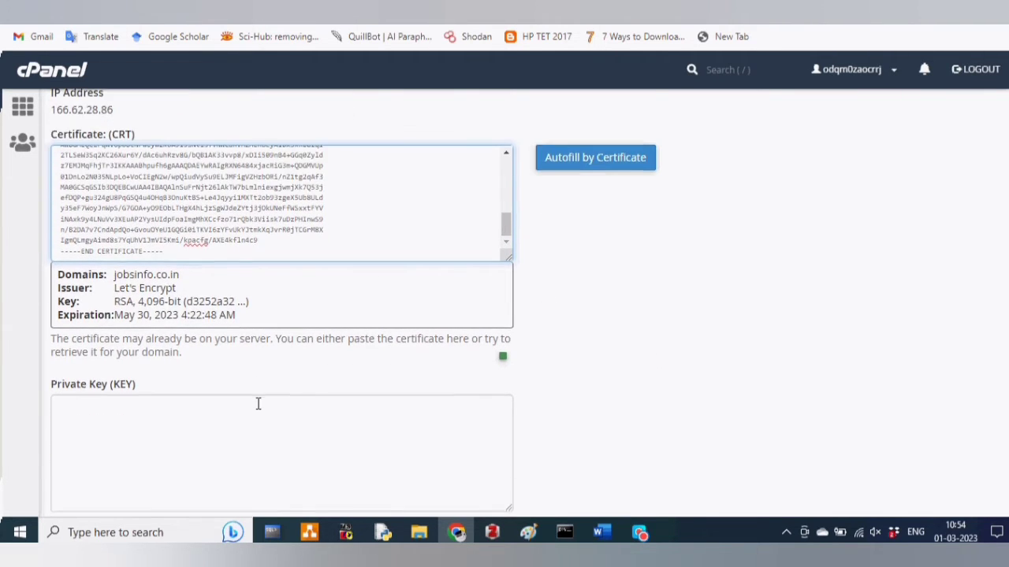
scroll(259, 405, down, 1)
key(ctrl+Tab)
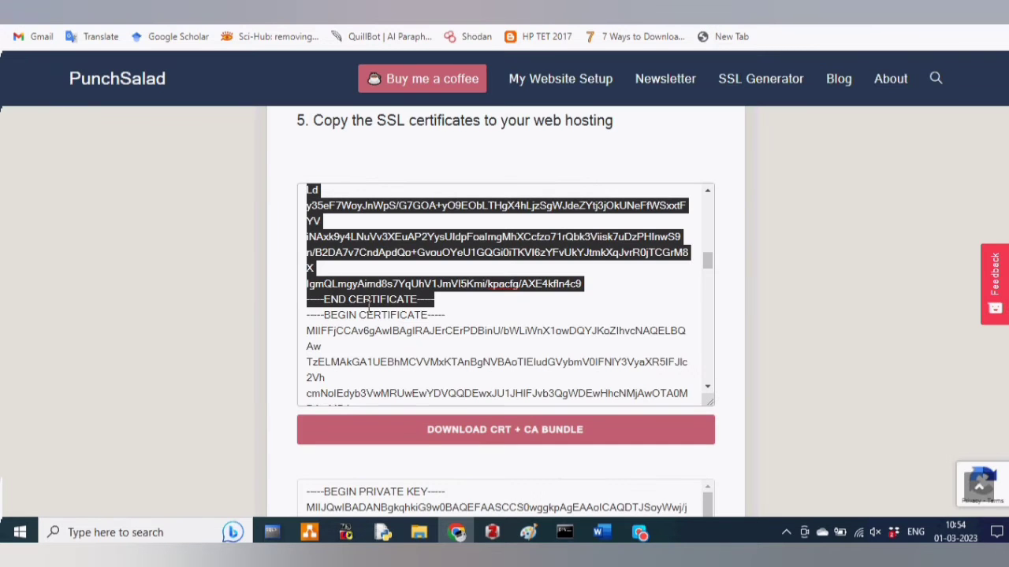
- Select the CA bundle certificate block in PunchSalad's output and return to cPanel's SSL install page
drag(310, 314, 451, 377)
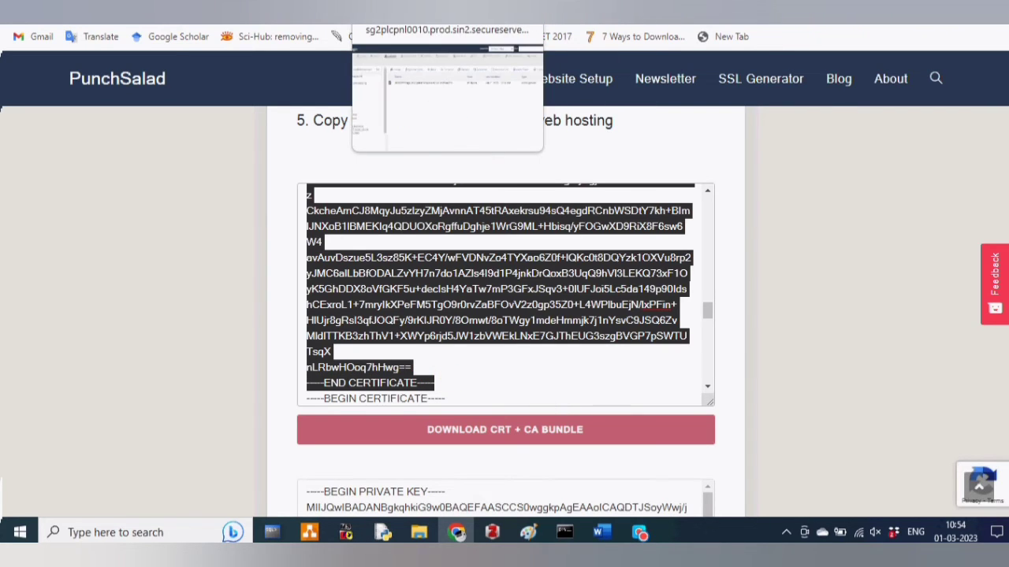
click(447, 9)
scroll(219, 351, down, 2)
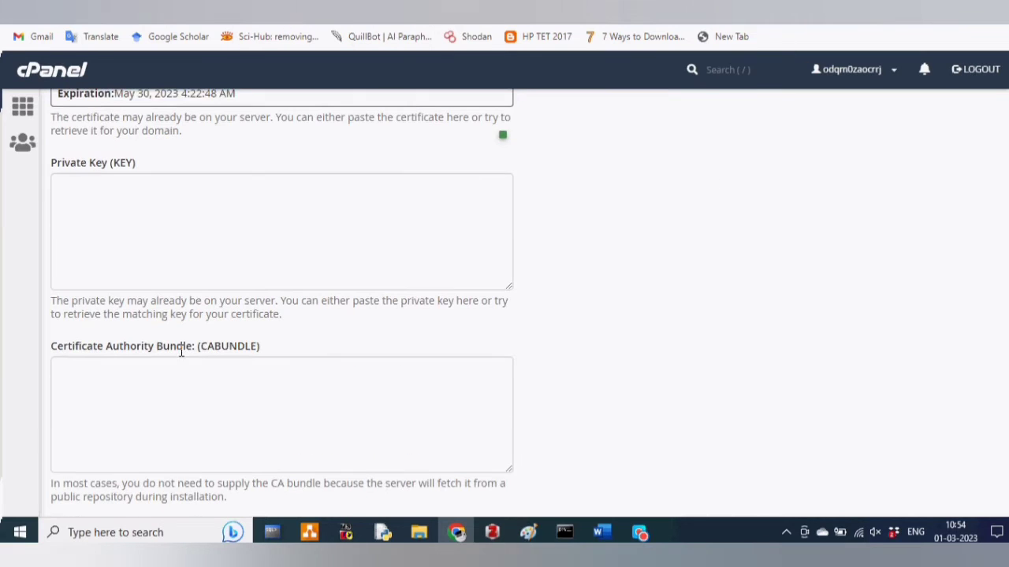
- Paste the CA certificate into cPanel's Certificate Authority Bundle field and switch back to PunchSalad
click(105, 372)
key(ctrl+v)
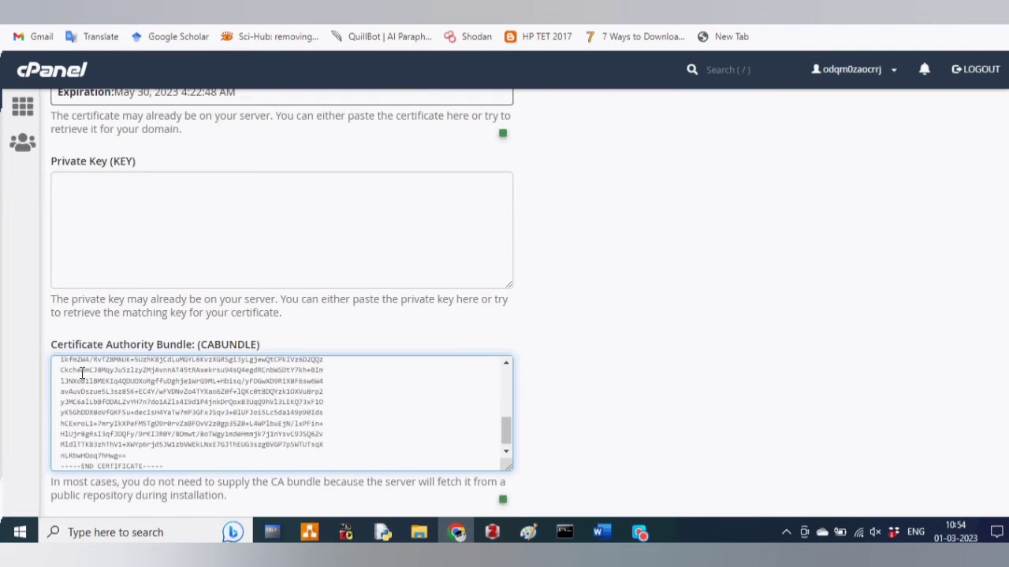
scroll(650, 381, down, 1)
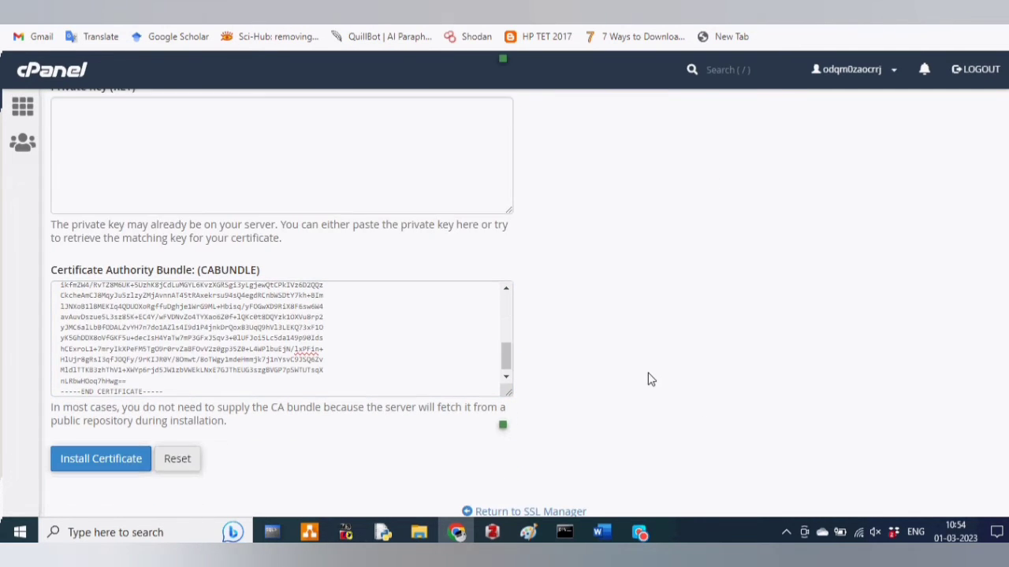
scroll(647, 377, up, 1)
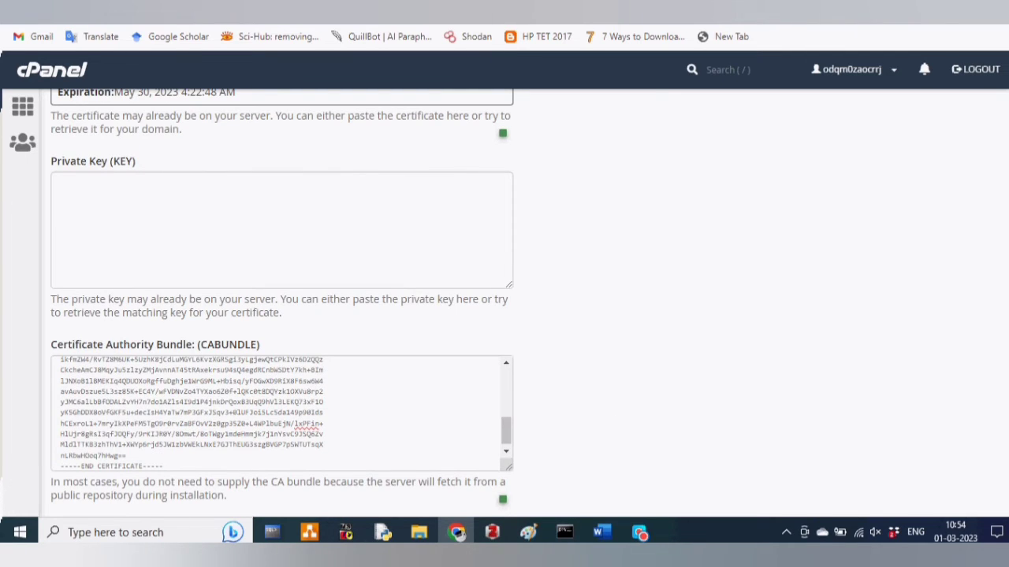
key(ctrl+Tab)
scroll(504, 331, down, 2)
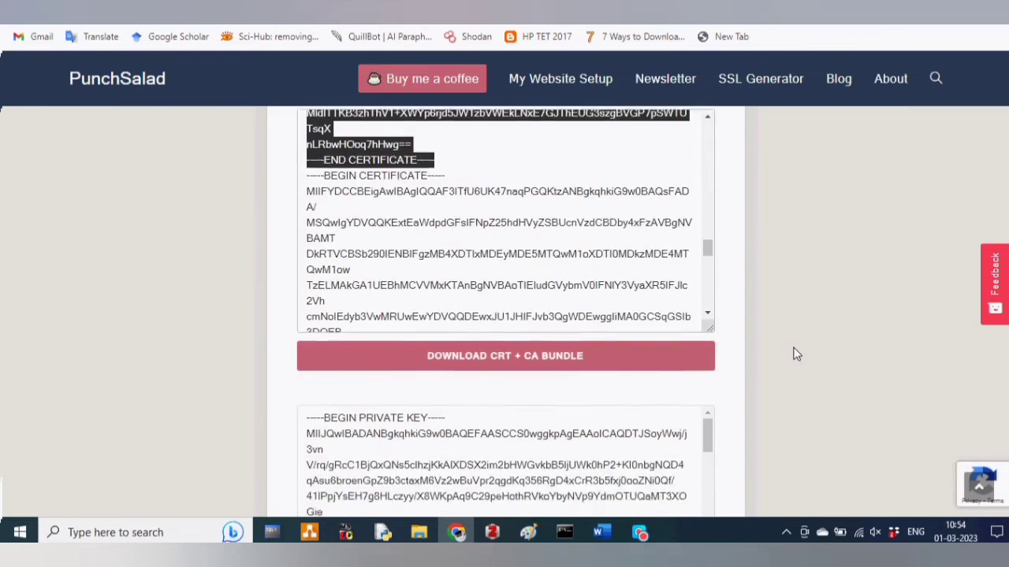
- Select the full private key from BEGIN to END PRIVATE KEY and return to cPanel
scroll(793, 354, down, 3)
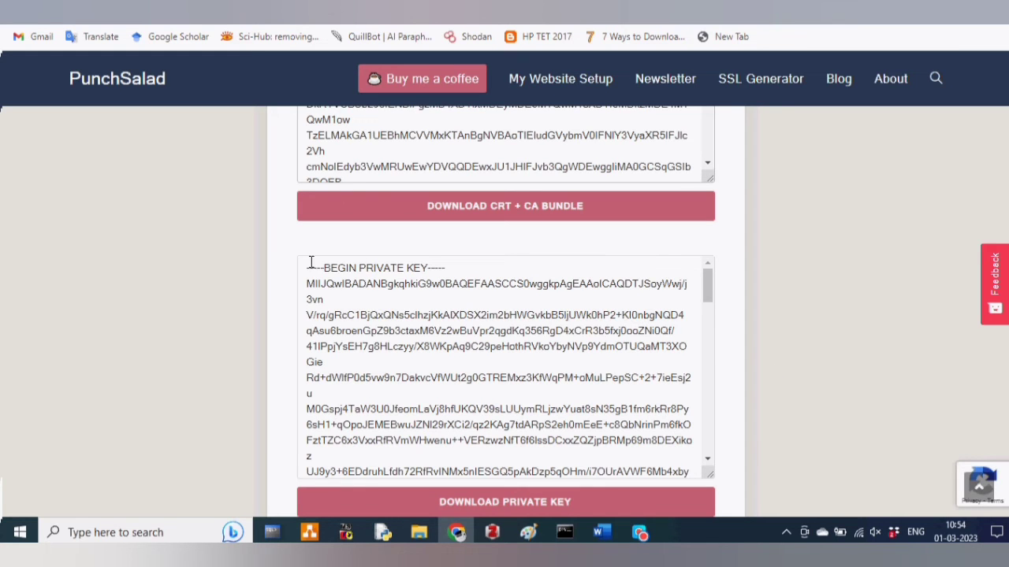
drag(300, 267, 475, 462)
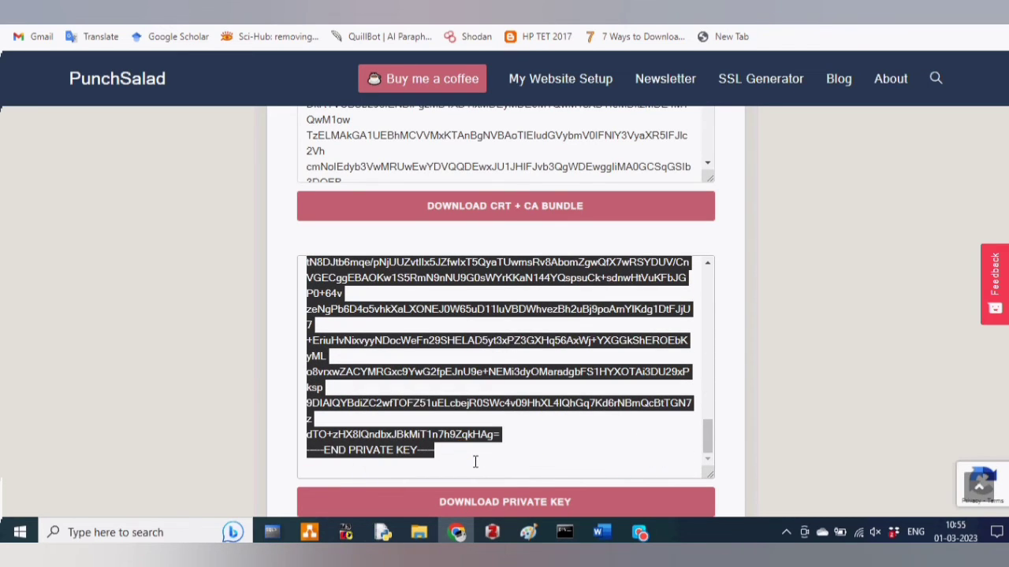
key(ctrl+Tab)
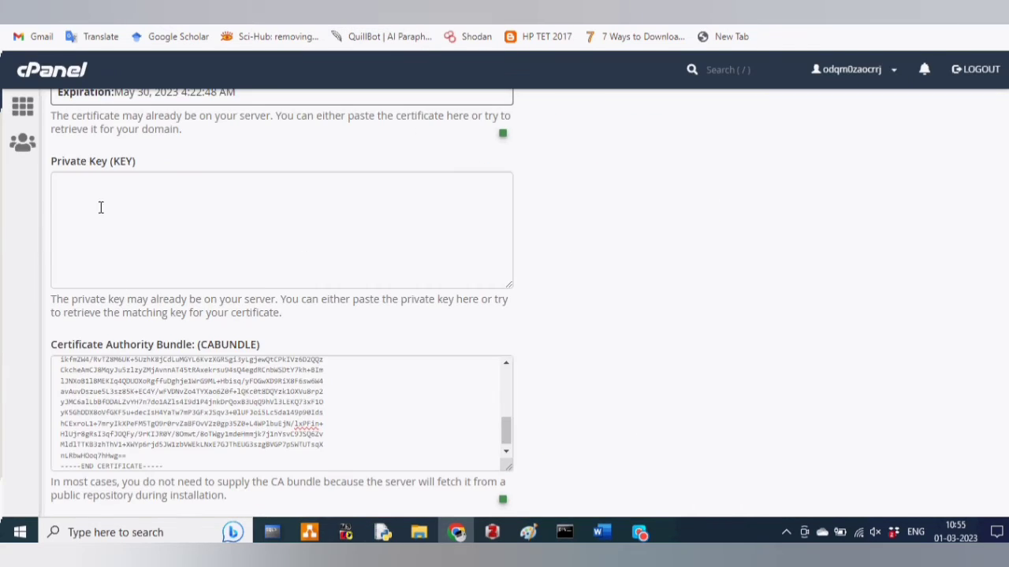
- Paste the private key into the KEY field and install the certificate for jobsinfo.co.in
click(68, 187)
key(ctrl+v)
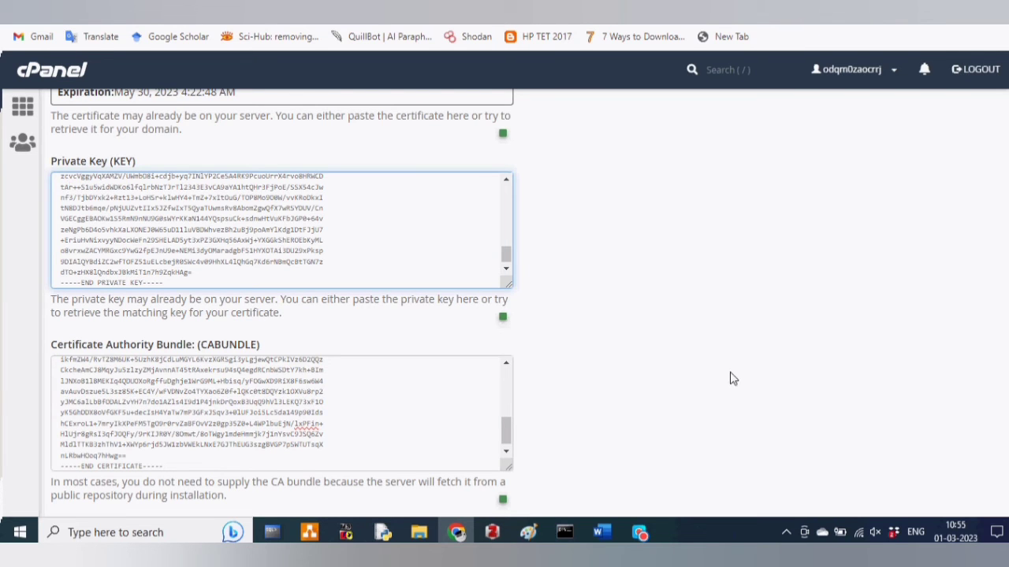
scroll(640, 313, down, 2)
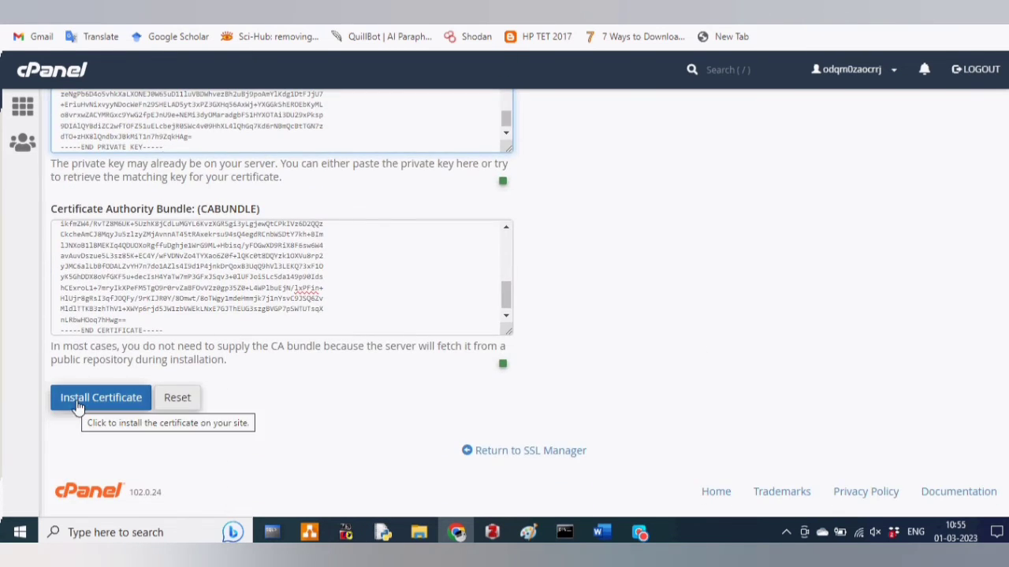
scroll(236, 316, up, 8)
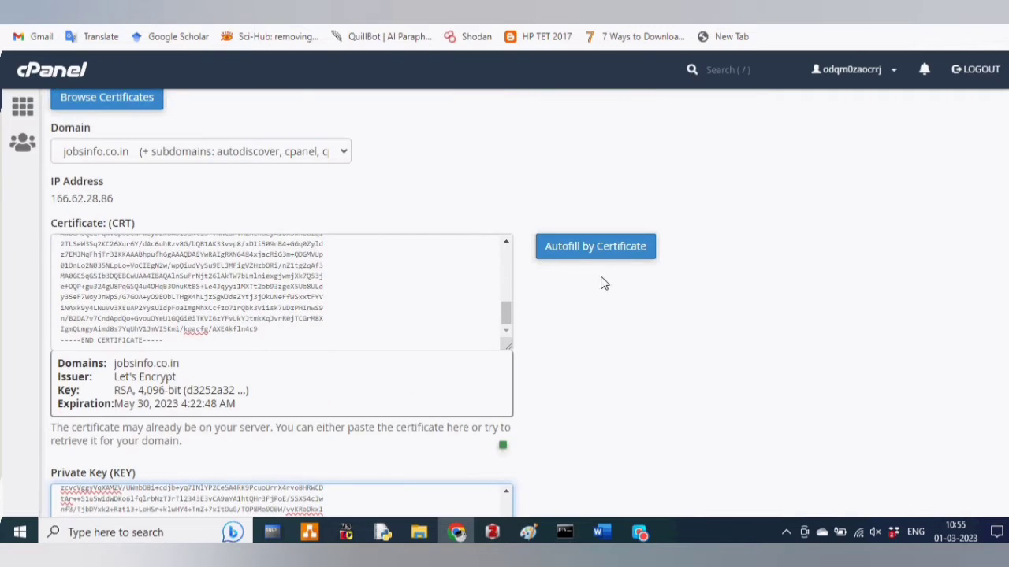
scroll(559, 333, down, 7)
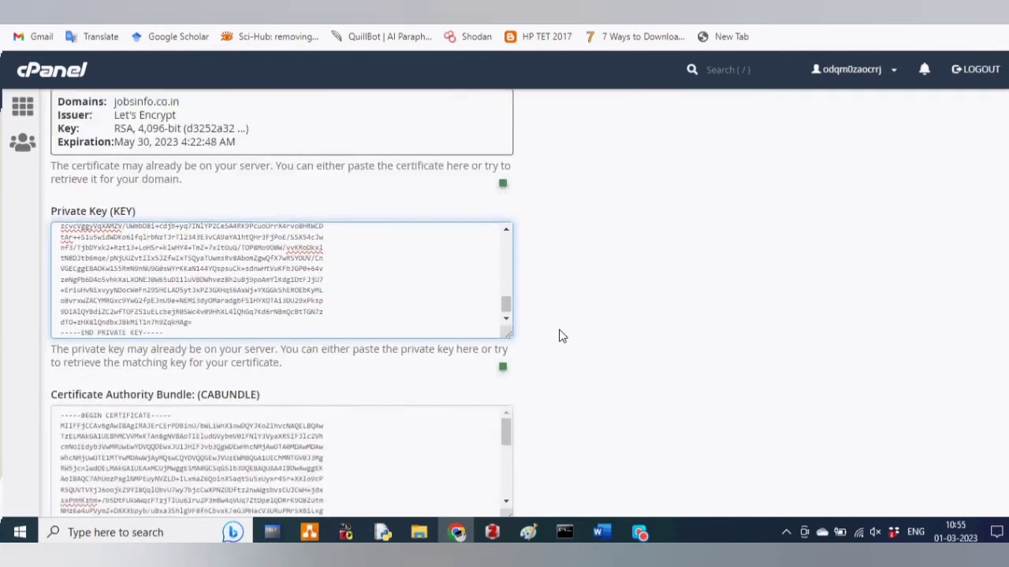
click(69, 406)
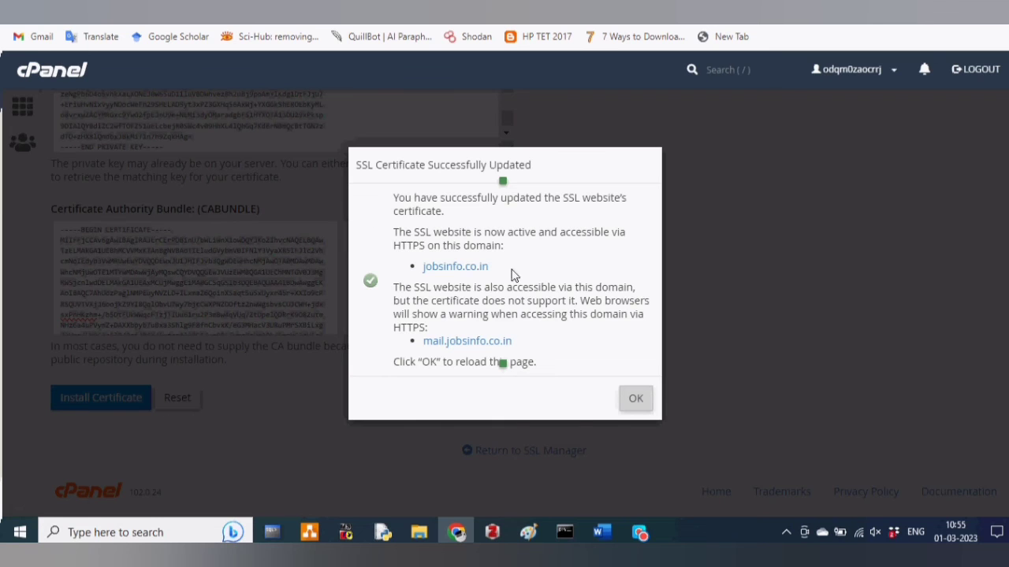
- Dismiss the success message, verify jobsinfo.co.in is listed with expiry 5/30/23, then log out
scroll(513, 309, up, 4)
scroll(514, 309, down, 3)
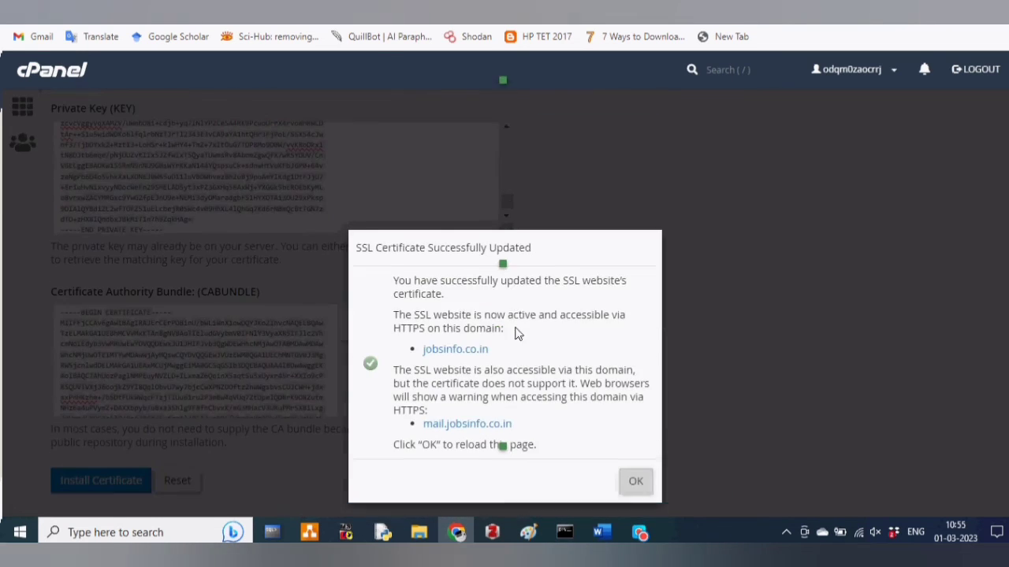
click(637, 475)
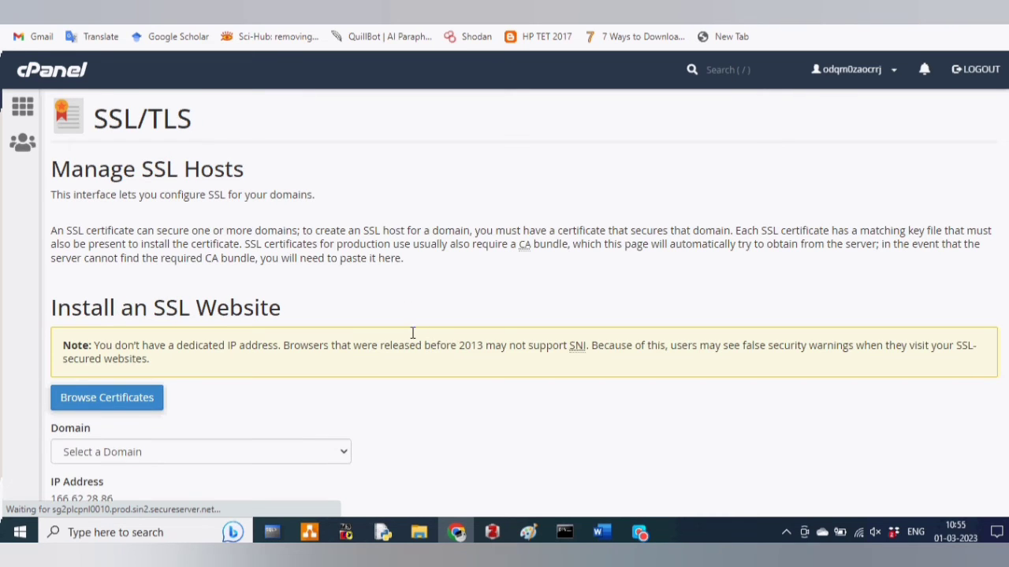
scroll(416, 343, down, 3)
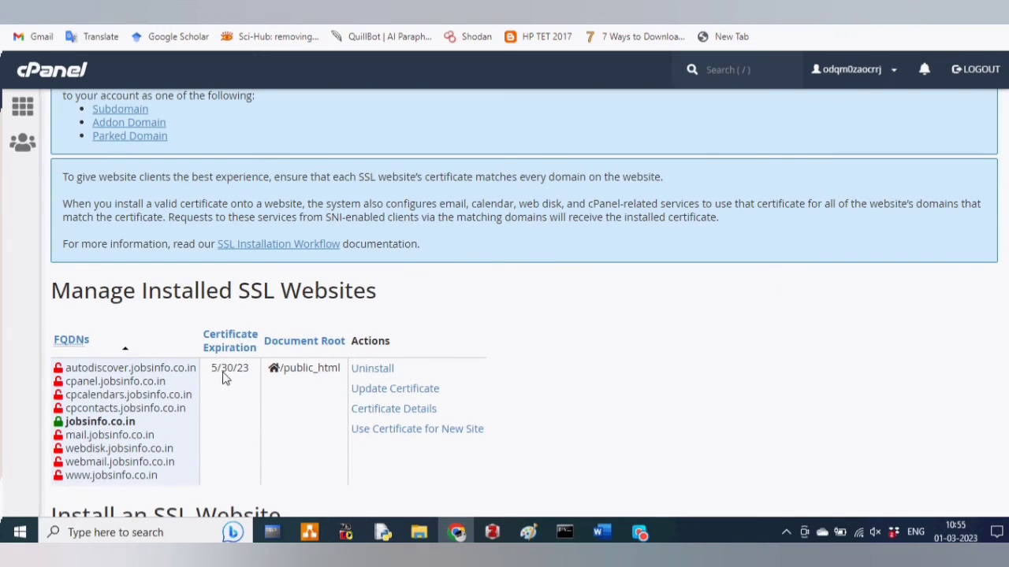
scroll(574, 385, down, 1)
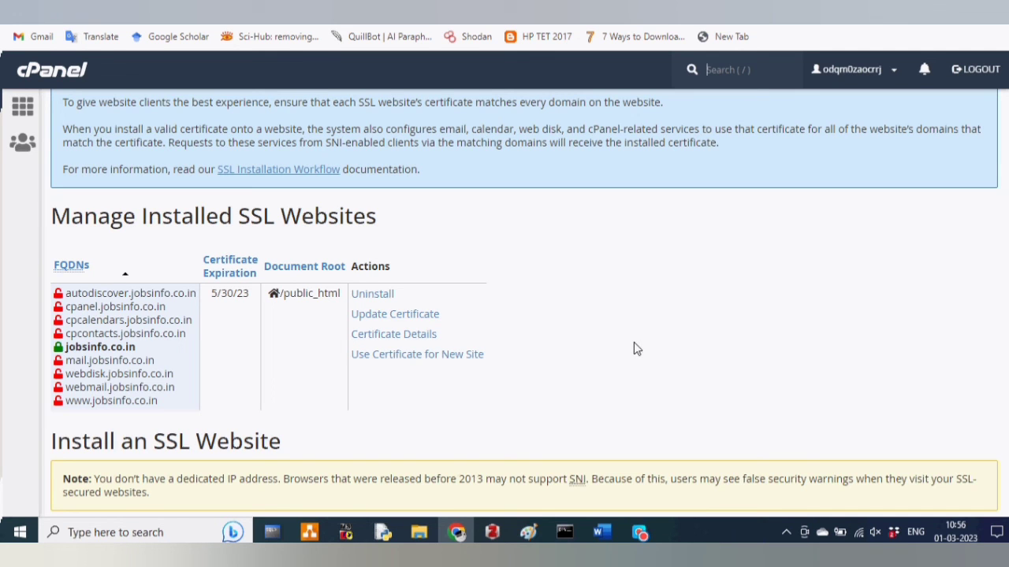
scroll(633, 353, down, 3)
scroll(633, 354, up, 2)
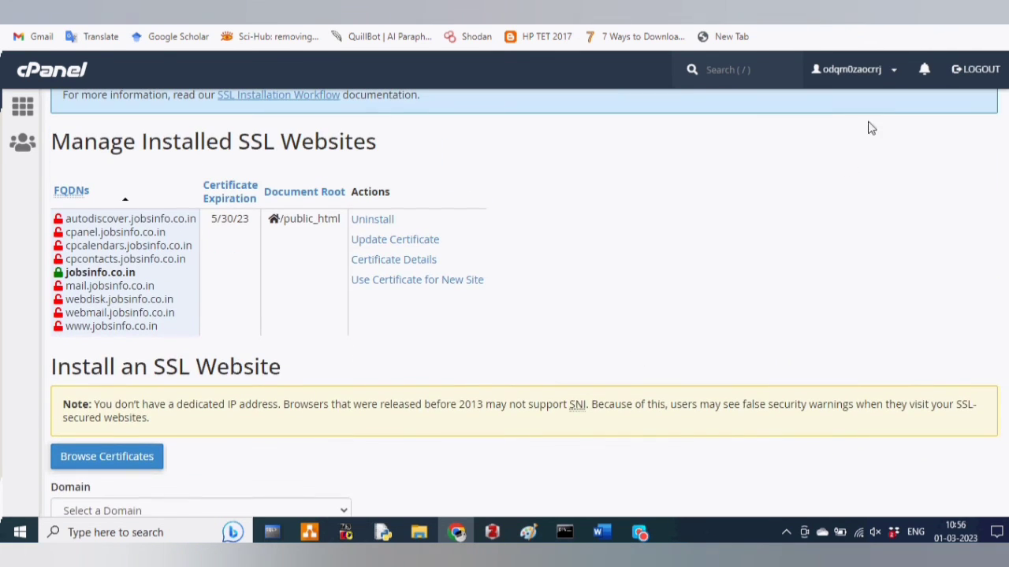
click(987, 73)
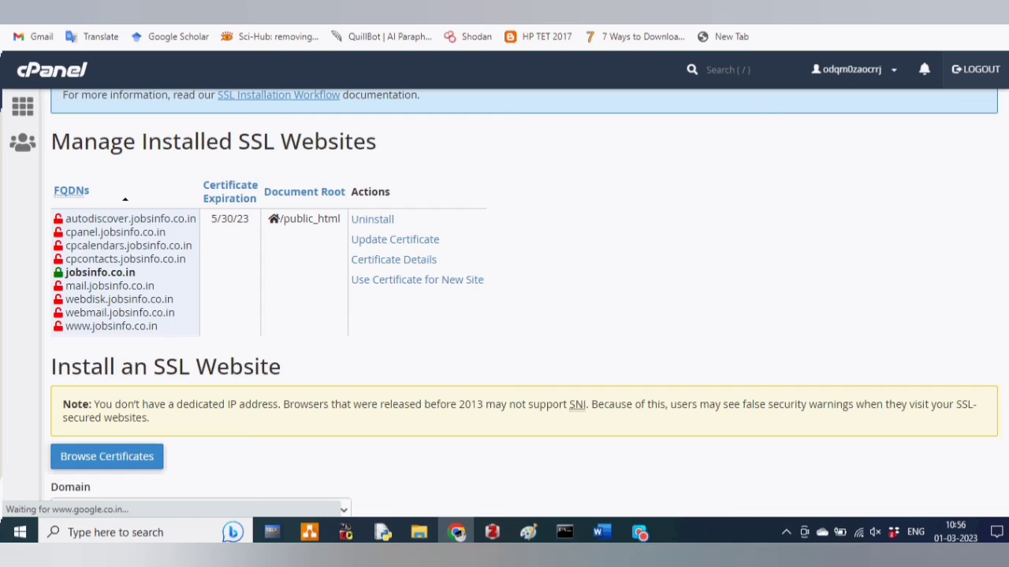